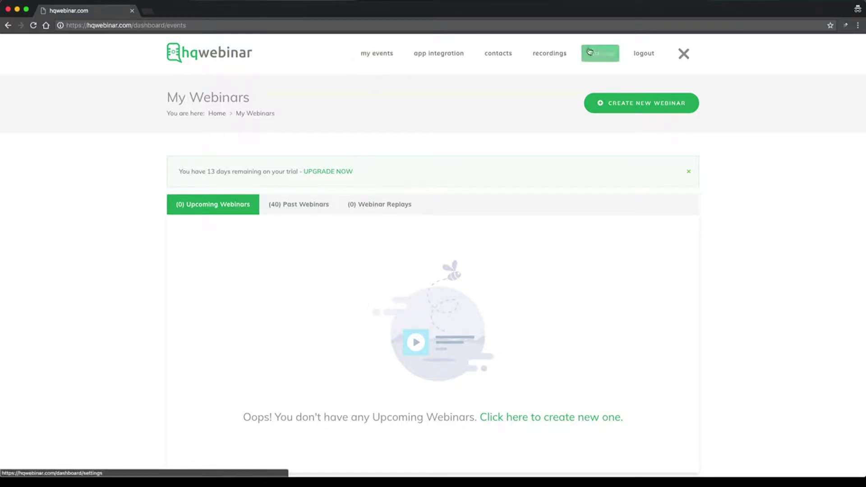
Collapse and restore the site navigation links a couple of times.
left_click(684, 56)
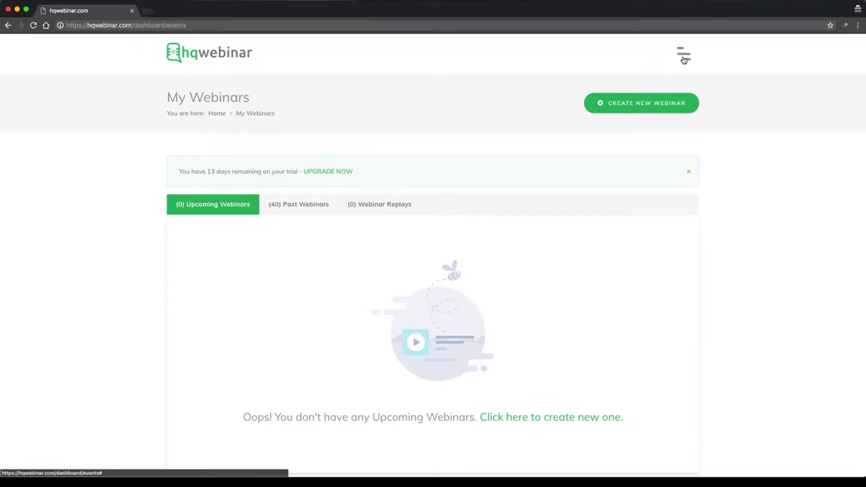
left_click(684, 57)
left_click(684, 56)
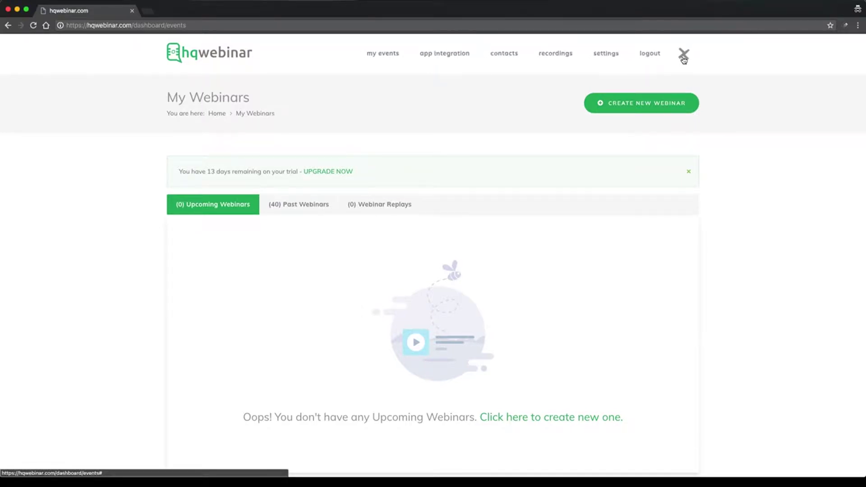
left_click(684, 57)
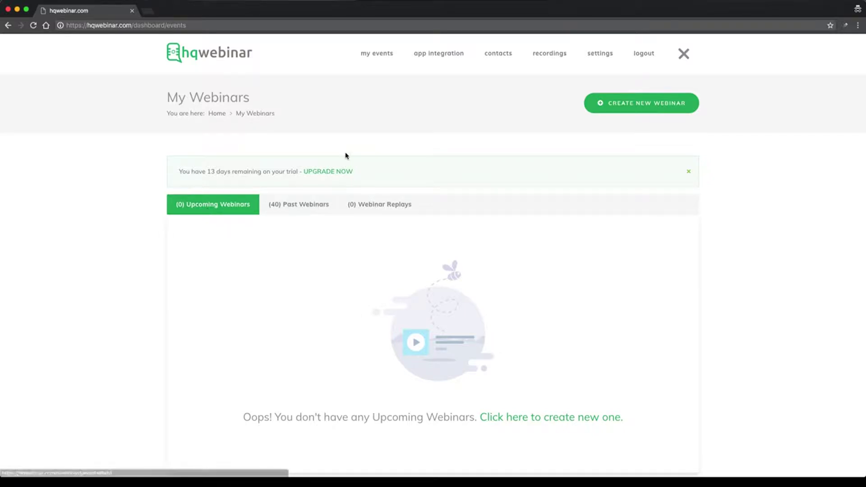
Browse the past webinars, webinar replays and upcoming webinars lists.
left_click(299, 212)
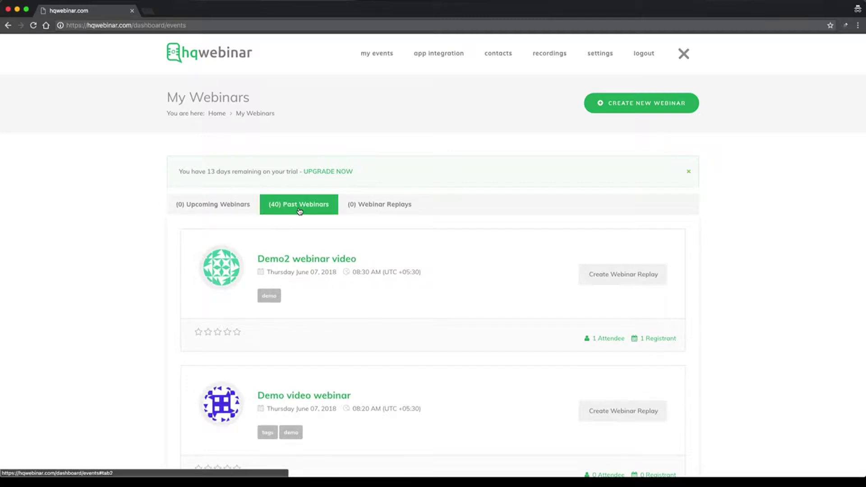
scroll(328, 247, "down", 10)
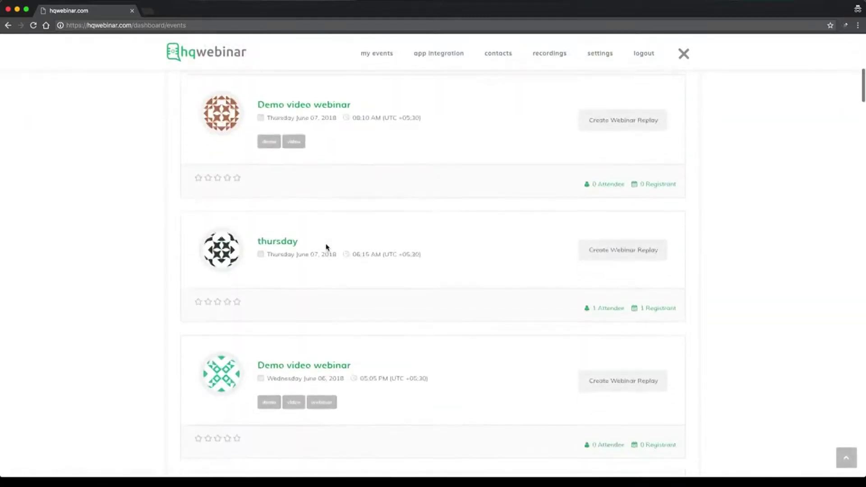
scroll(327, 248, "up", 10)
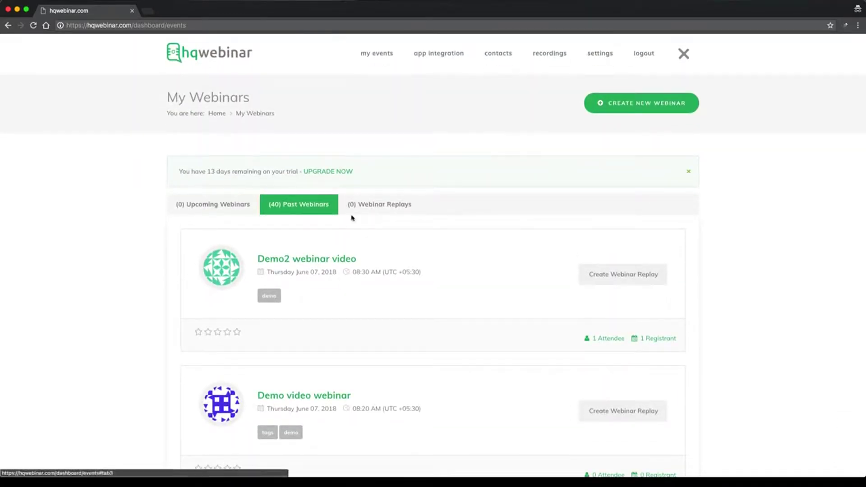
left_click(381, 208)
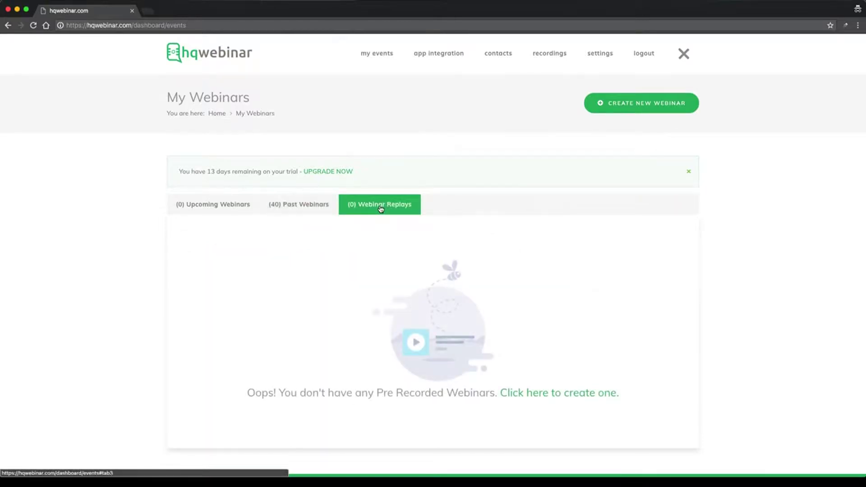
left_click(222, 213)
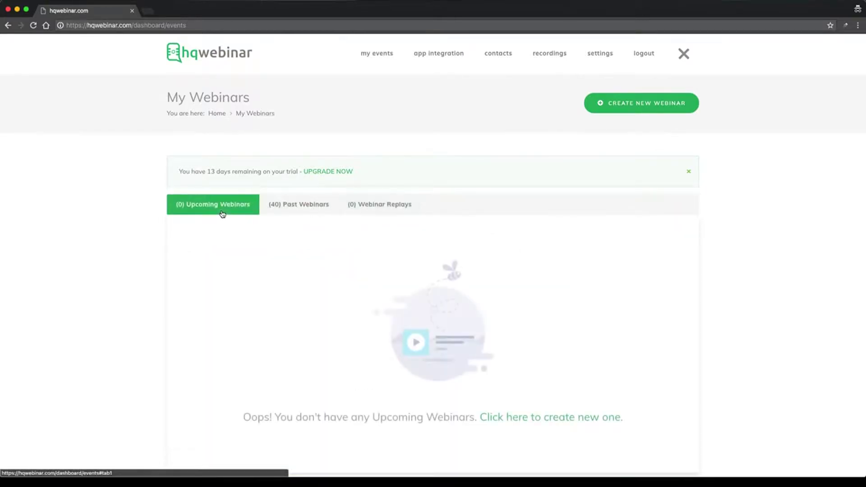
left_click(282, 211)
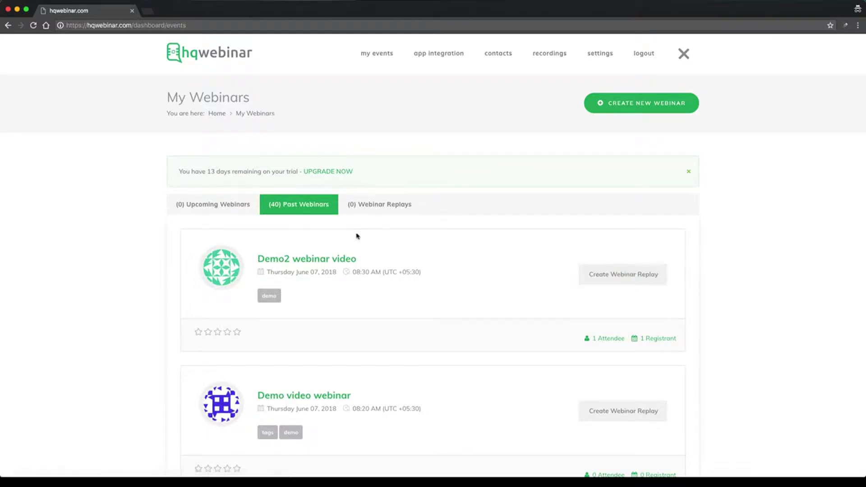
left_click(223, 210)
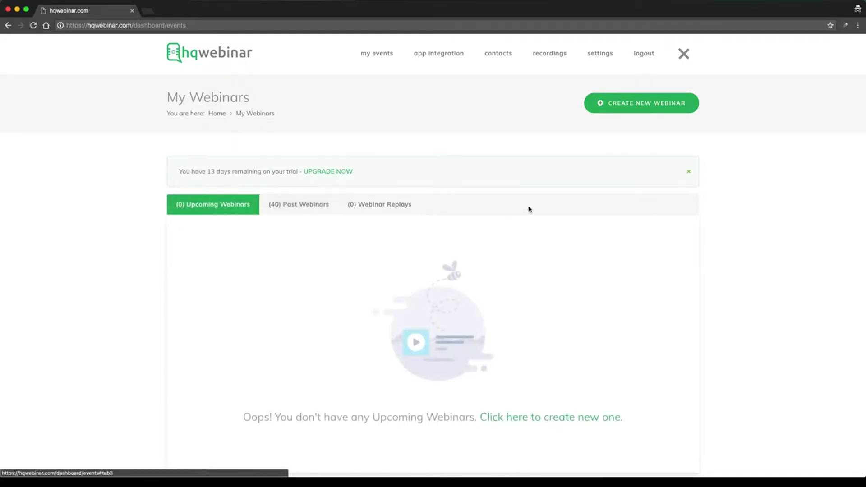
Start a new webinar titled 'Demo video for now'.
left_click(636, 109)
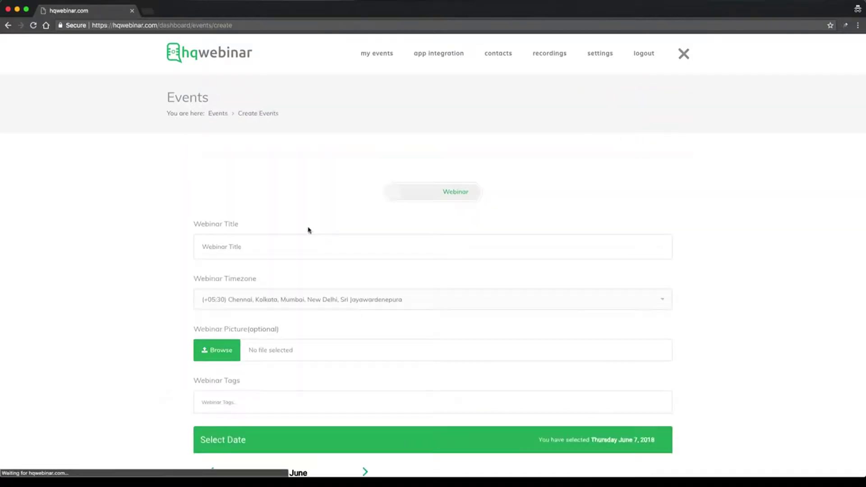
scroll(307, 230, "down", 3)
left_click(272, 111)
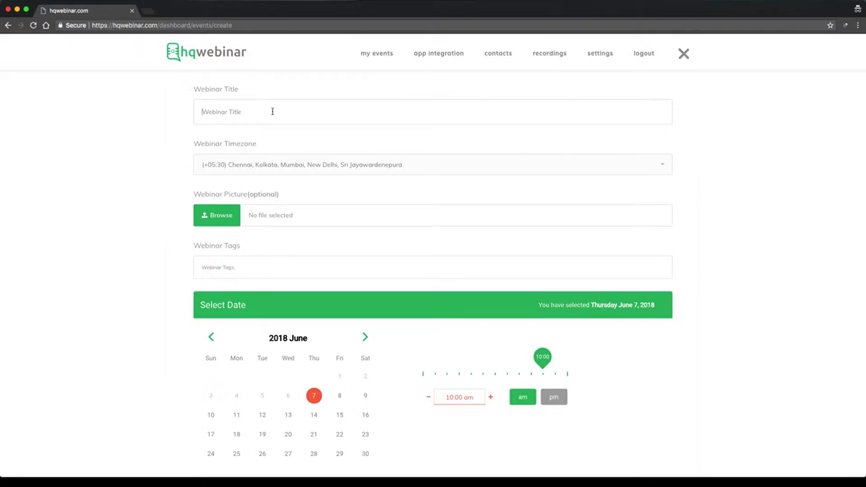
type("Demo")
type("video for now")
Check the timezone list and keep the Chennai timezone.
left_click(264, 175)
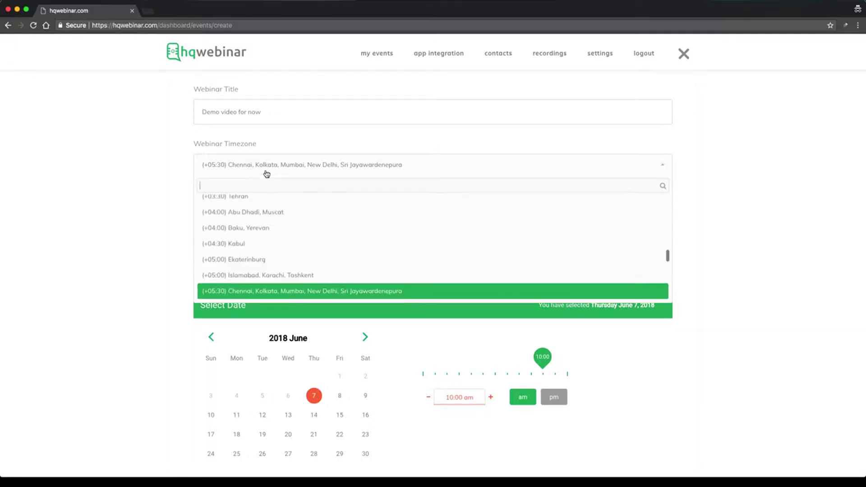
left_click(191, 170)
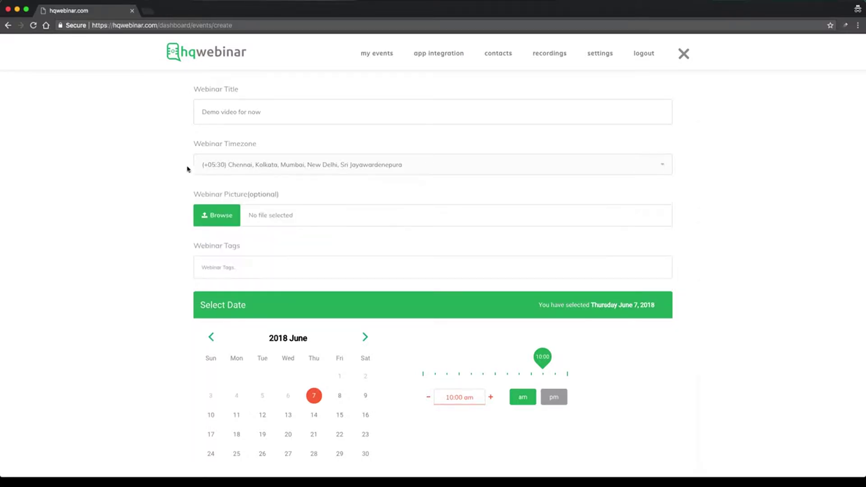
left_click(257, 172)
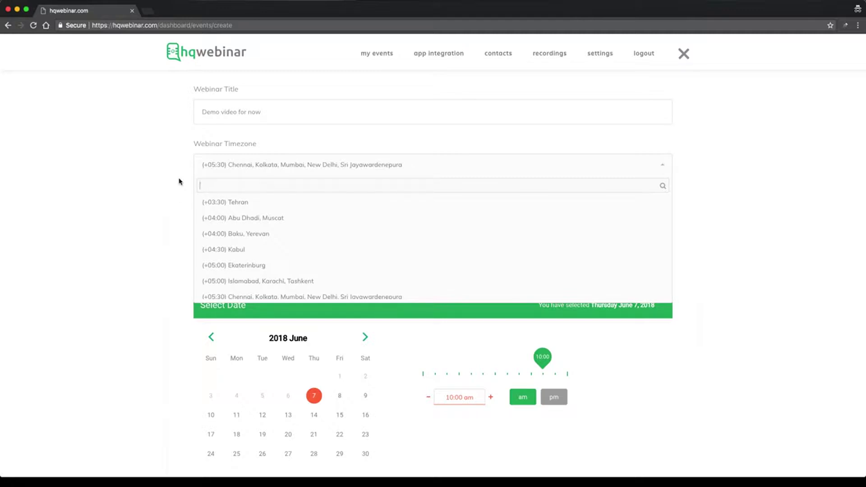
left_click(179, 182)
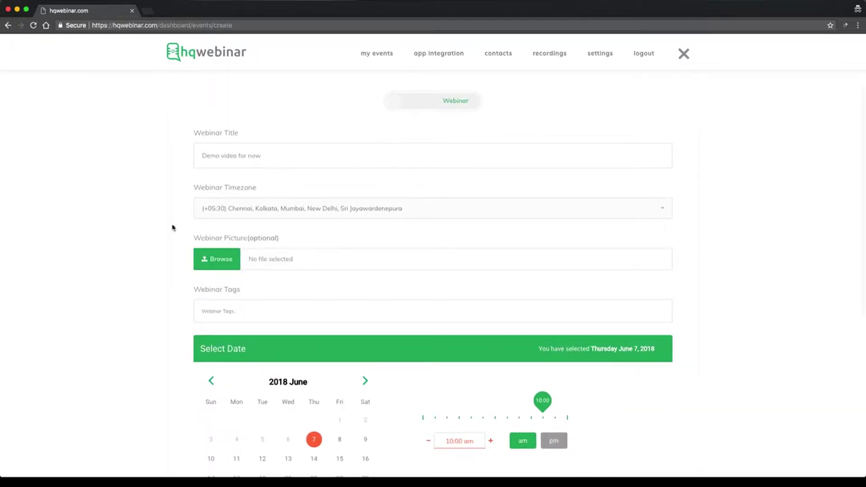
scroll(172, 228, "down", 3)
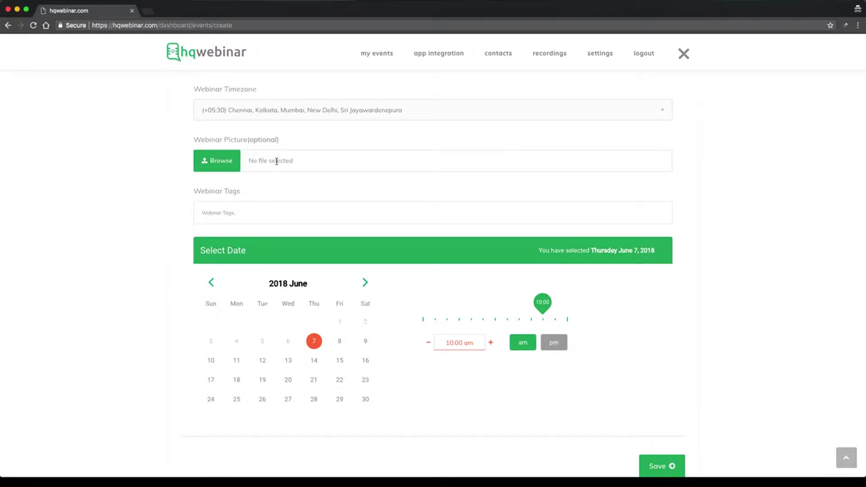
Tag the webinar demo, tags and webinar, and adjust the start time.
left_click(238, 213)
type("demo")
key("Return")
type("ta")
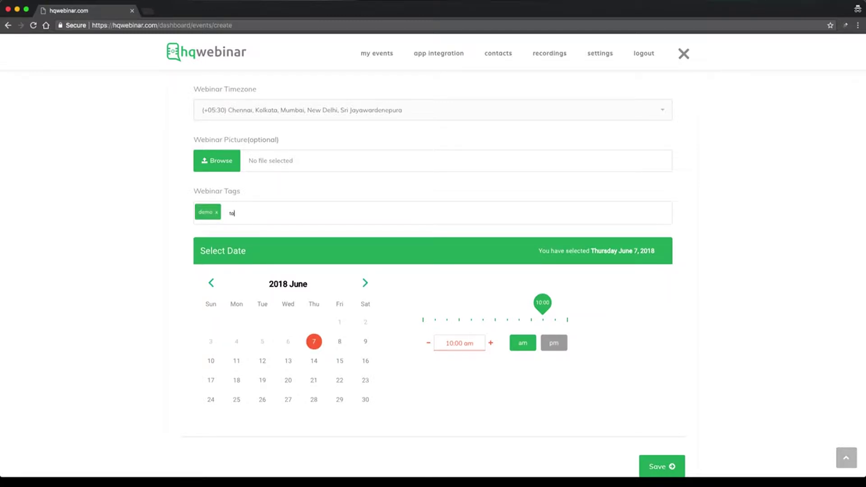
type("gs,")
key("Return")
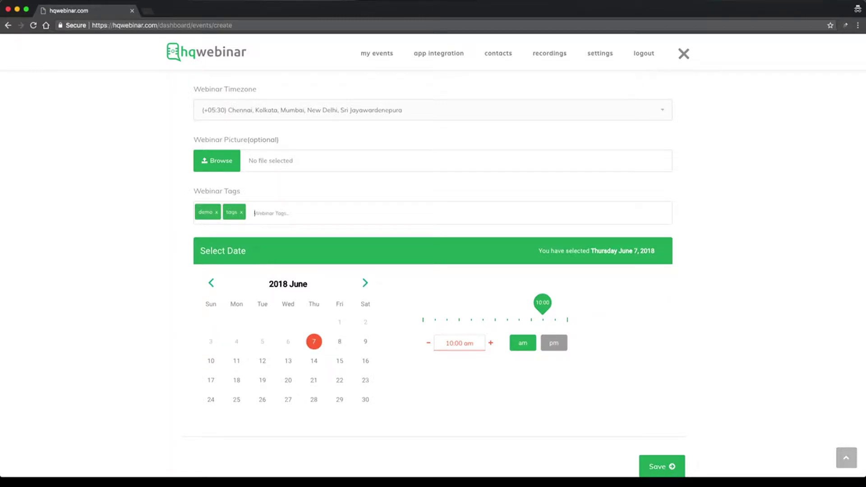
type("webinar")
key("Return")
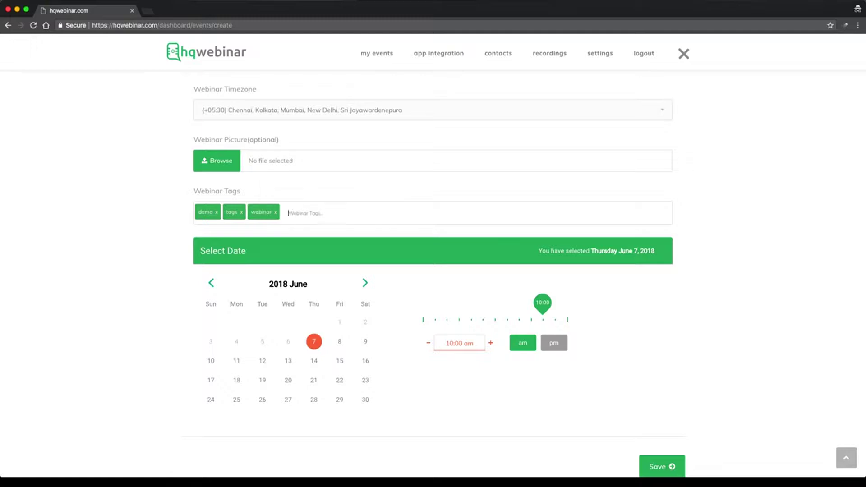
left_click(557, 345)
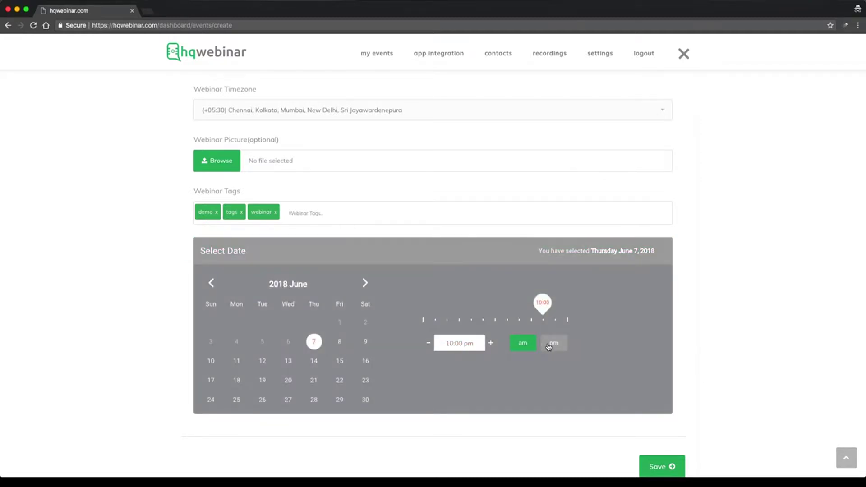
left_click_drag(543, 311, 457, 314)
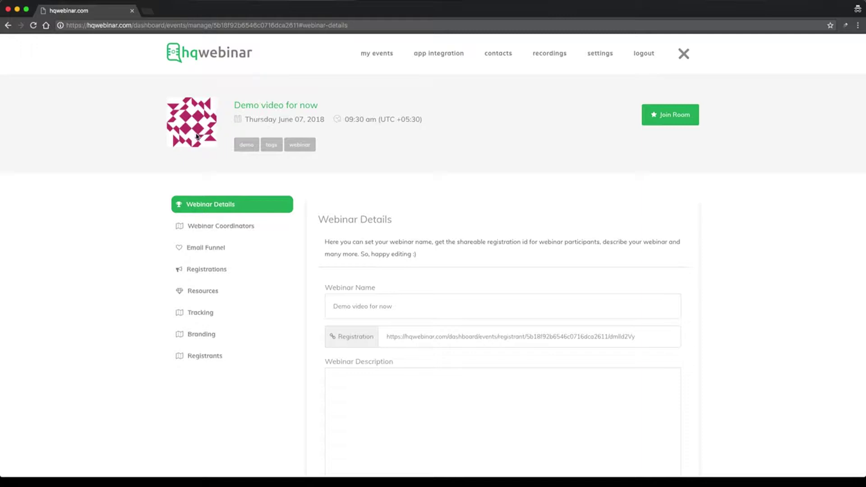
Review the 'Demo video for now' title at the top of the details page.
scroll(396, 260, "down", 3)
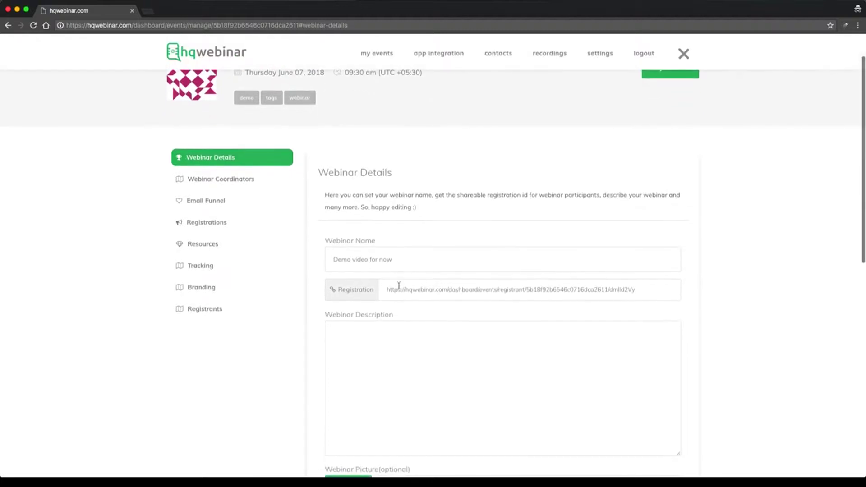
scroll(360, 217, "down", 1)
scroll(359, 216, "up", 1)
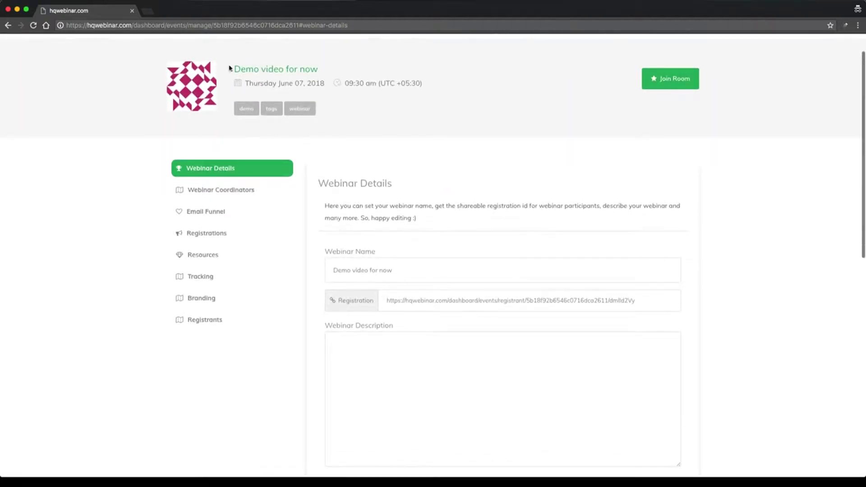
left_click_drag(229, 70, 339, 69)
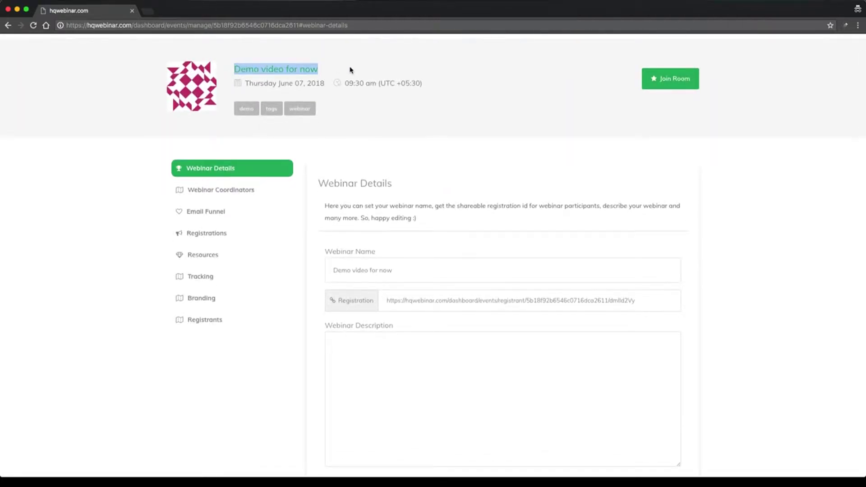
left_click(351, 70)
scroll(351, 71, "up", 1)
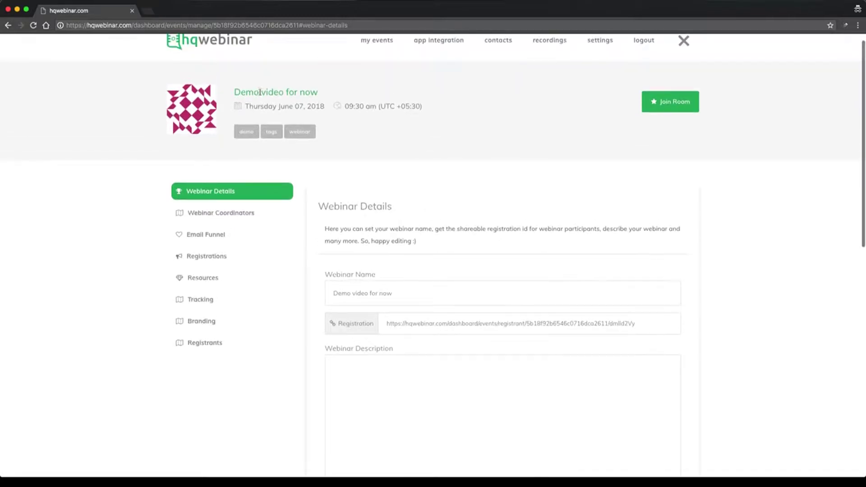
mouse_move(253, 107)
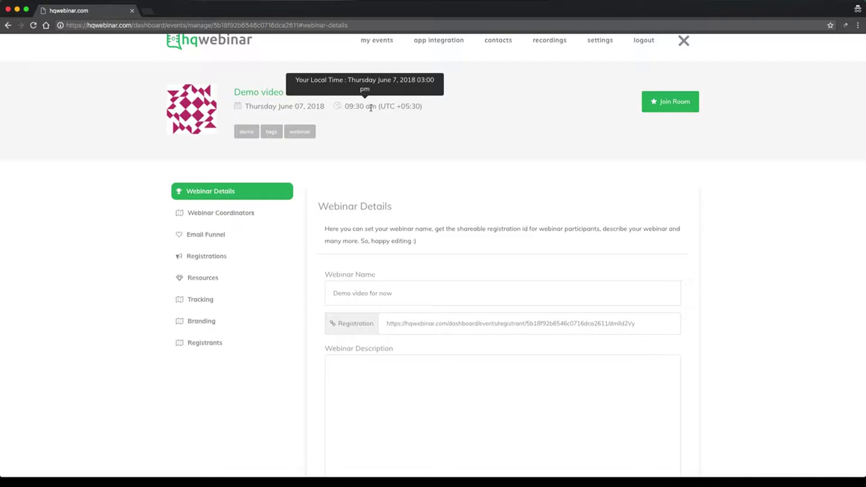
Type 'this is webinar description' into the Webinar Description box.
scroll(407, 140, "down", 5)
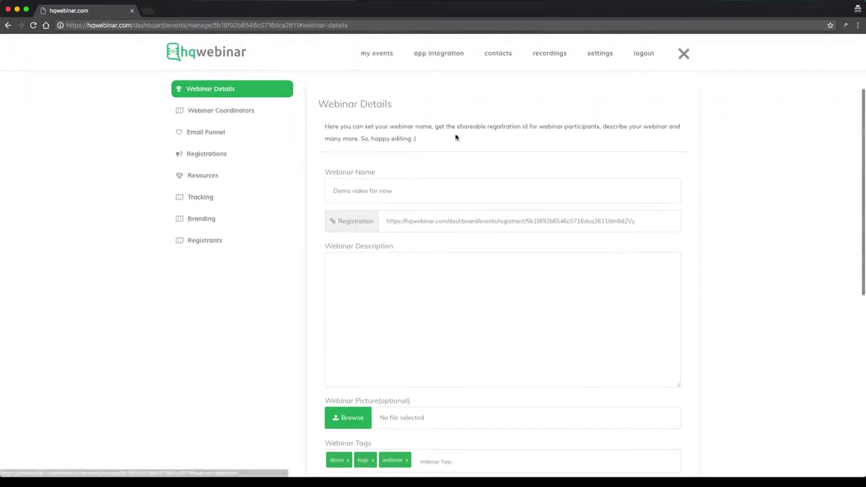
scroll(411, 149, "down", 3)
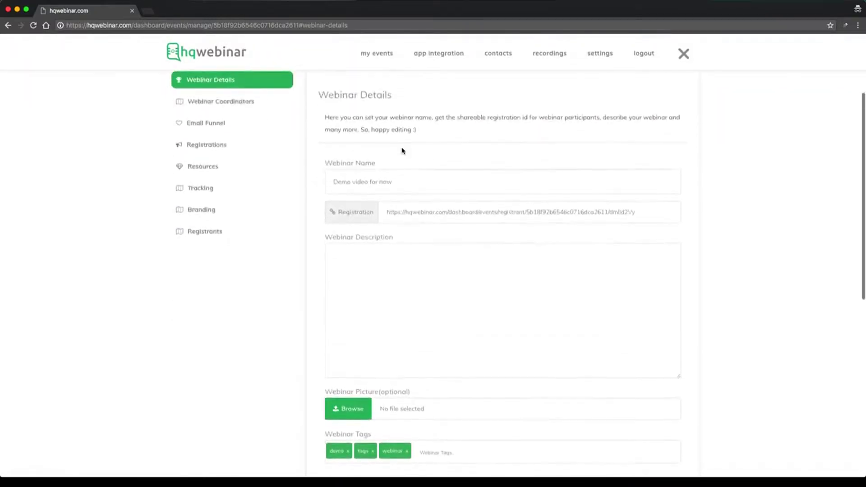
scroll(403, 150, "down", 2)
left_click(402, 145)
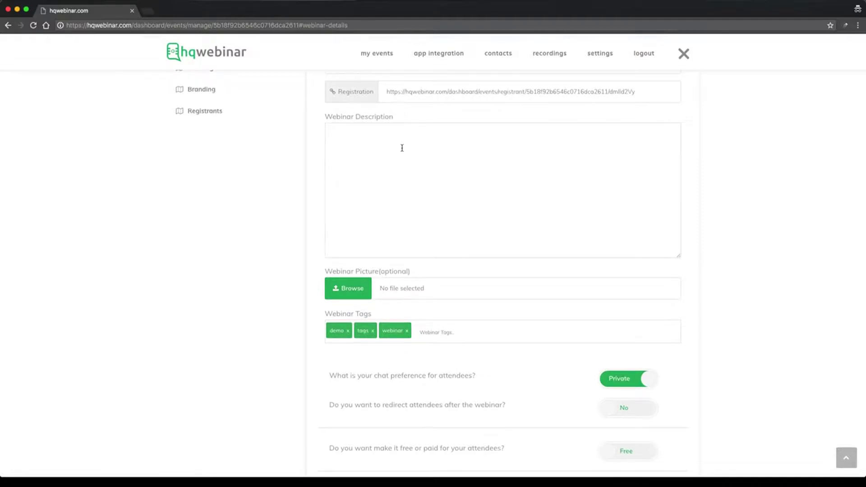
type("this is webinar description")
scroll(411, 228, "down", 2)
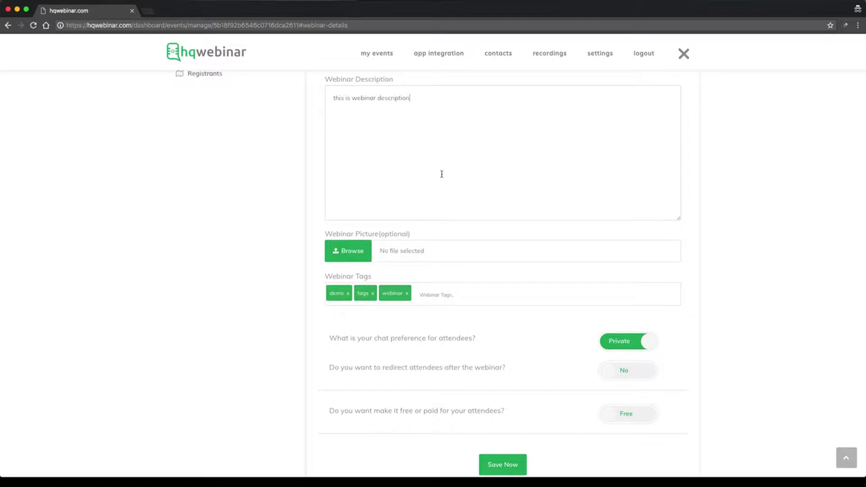
Load logo_hq.png as the webinar picture.
left_click(344, 252)
scroll(400, 162, "down", 2)
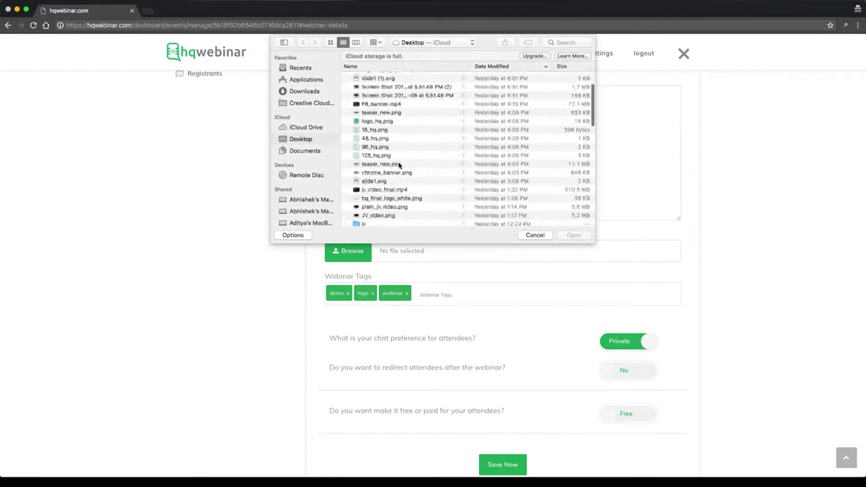
scroll(400, 165, "down", 1)
left_click(377, 102)
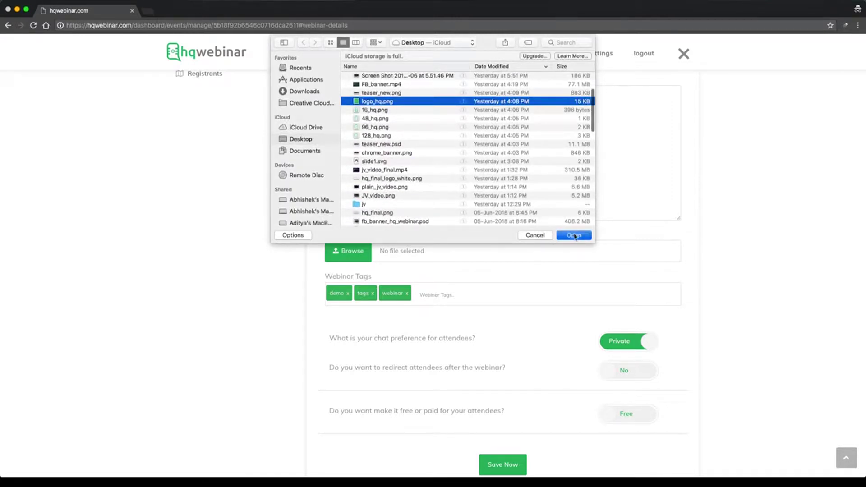
left_click(574, 235)
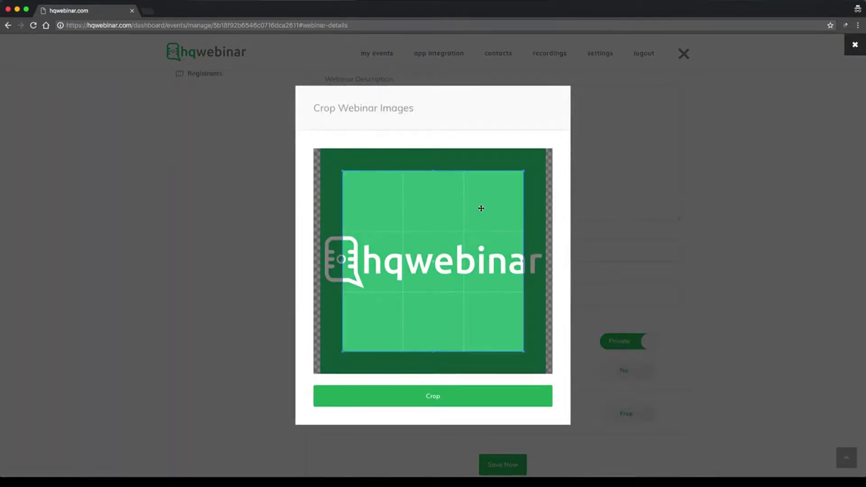
Stretch the crop box over the whole logo and apply the crop.
left_click_drag(343, 171, 313, 153)
left_click_drag(524, 351, 546, 370)
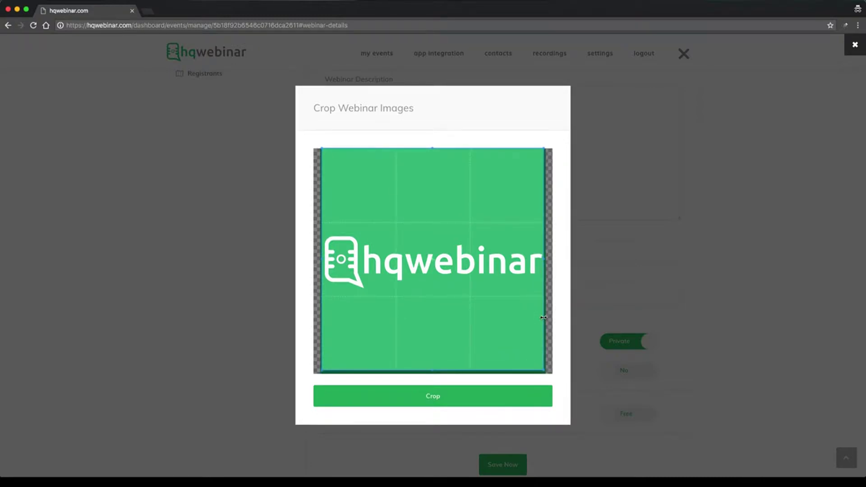
left_click(454, 387)
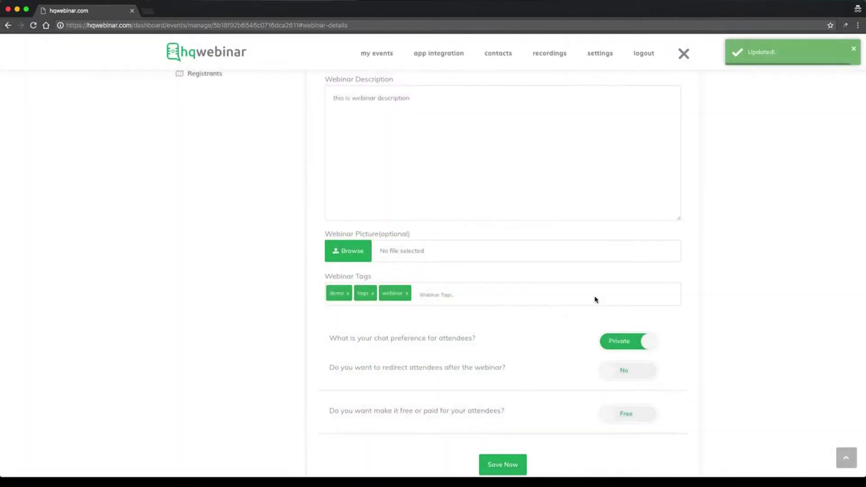
scroll(595, 300, "up", 6)
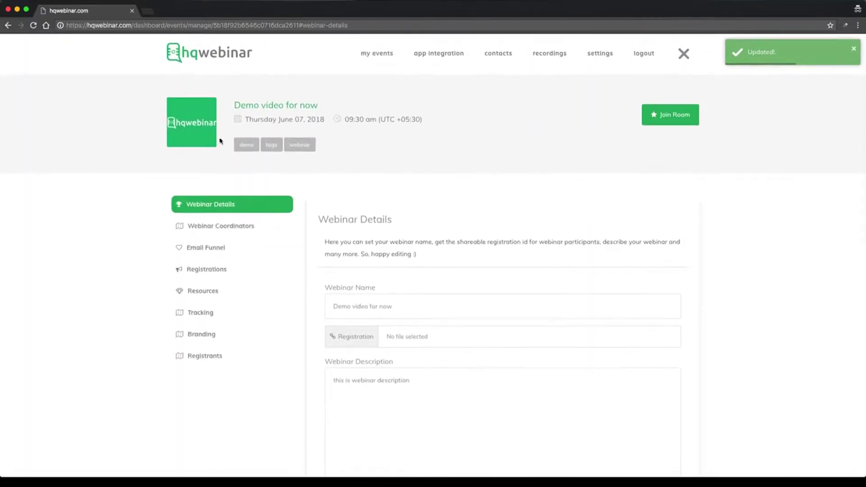
Toggle attendee chat between Public and Private, leaving it Private.
scroll(652, 237, "down", 5)
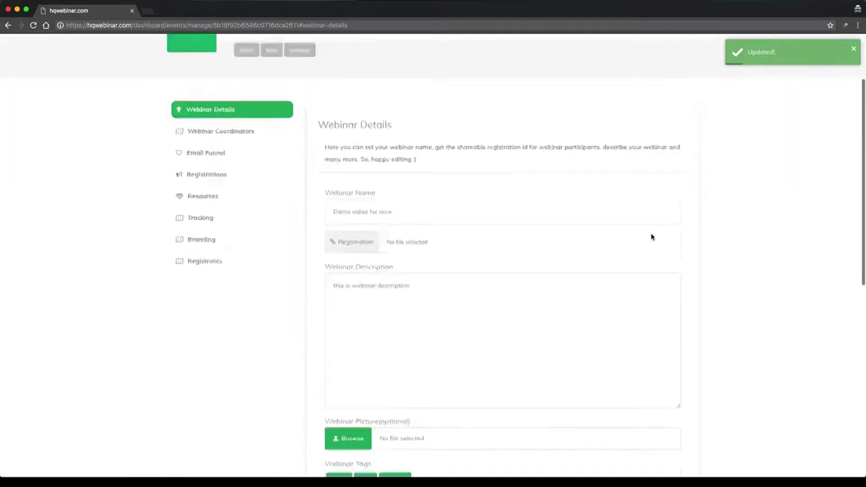
scroll(652, 237, "down", 3)
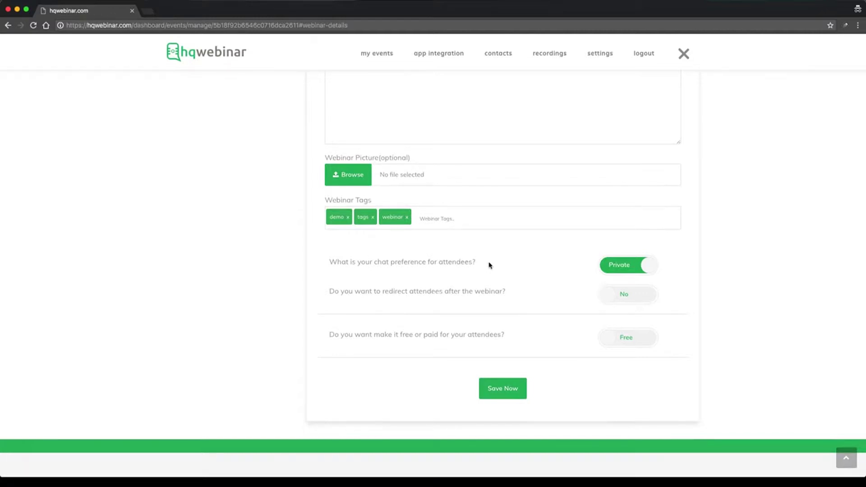
left_click(632, 270)
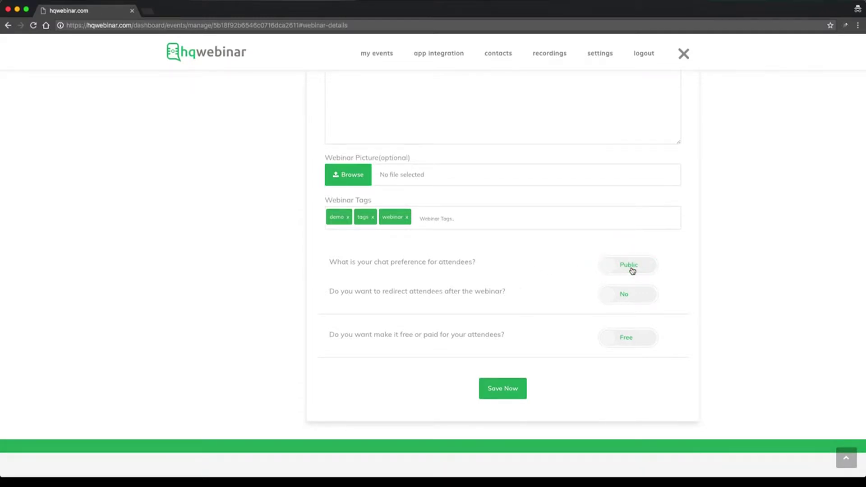
left_click(641, 275)
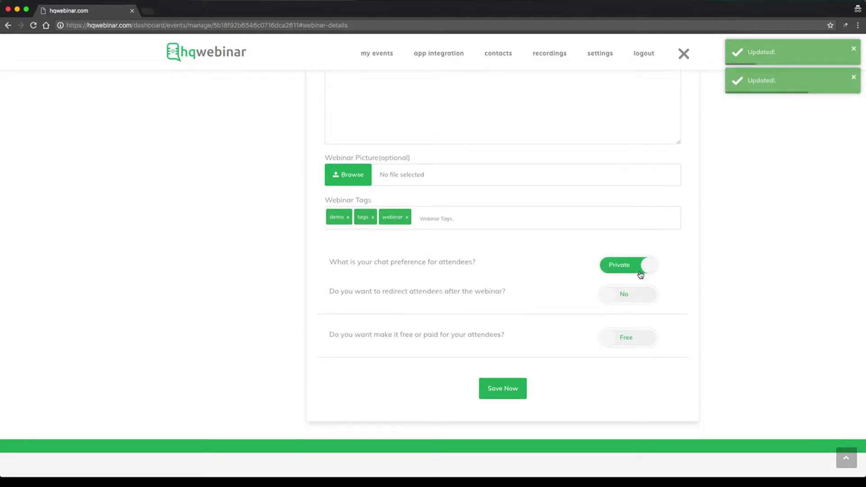
left_click(641, 274)
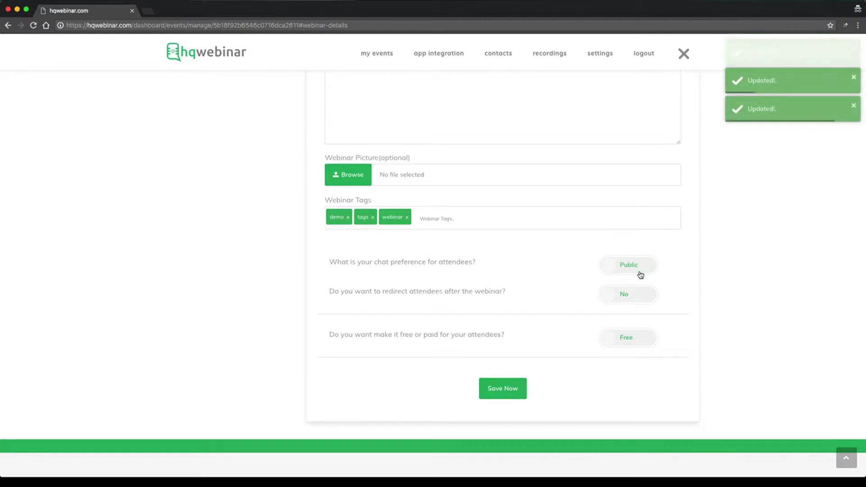
left_click(641, 275)
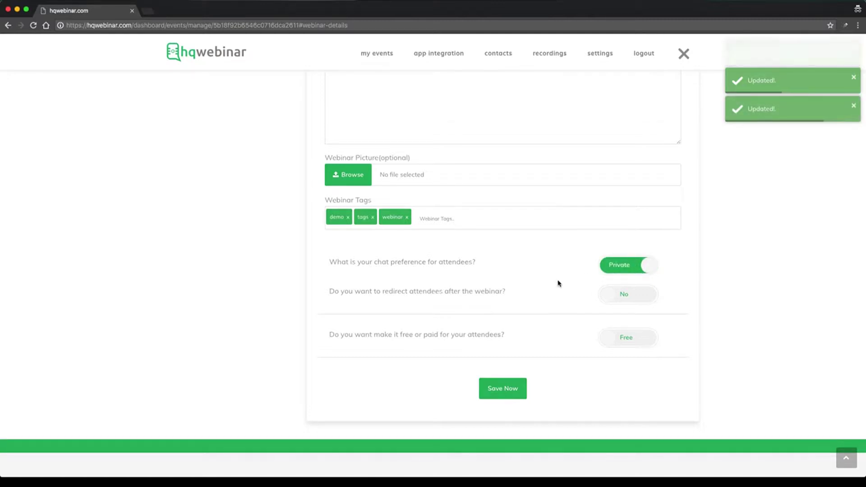
Toggle the post-webinar attendee redirect on and back off to No.
scroll(558, 284, "down", 2)
scroll(558, 283, "down", 1)
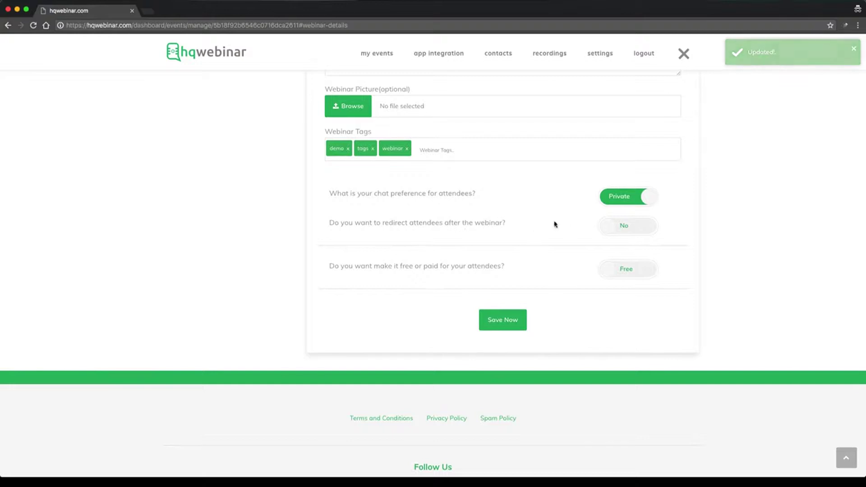
left_click(614, 225)
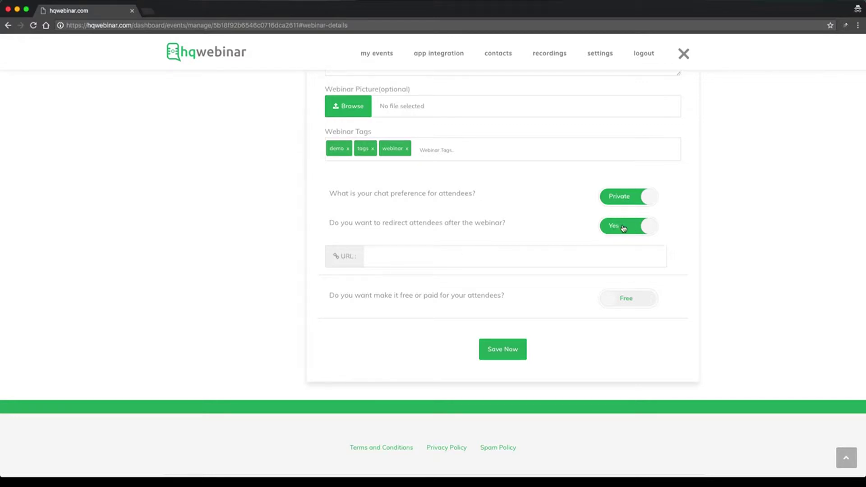
left_click(623, 229)
Switch attendance from Free to Paid and select the Amount (in $) field.
scroll(505, 250, "down", 1)
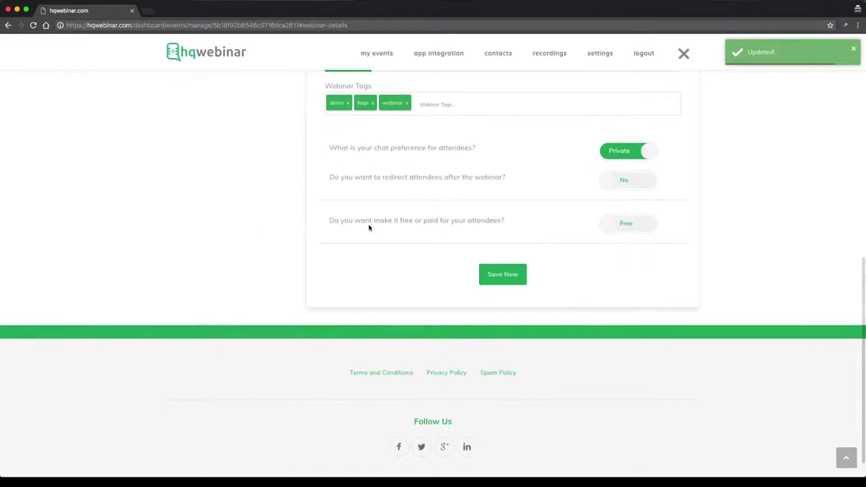
left_click(625, 226)
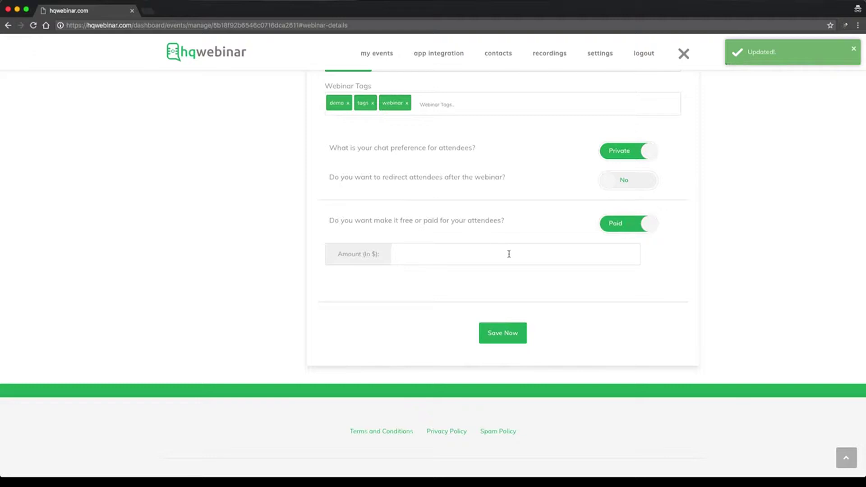
left_click(531, 253)
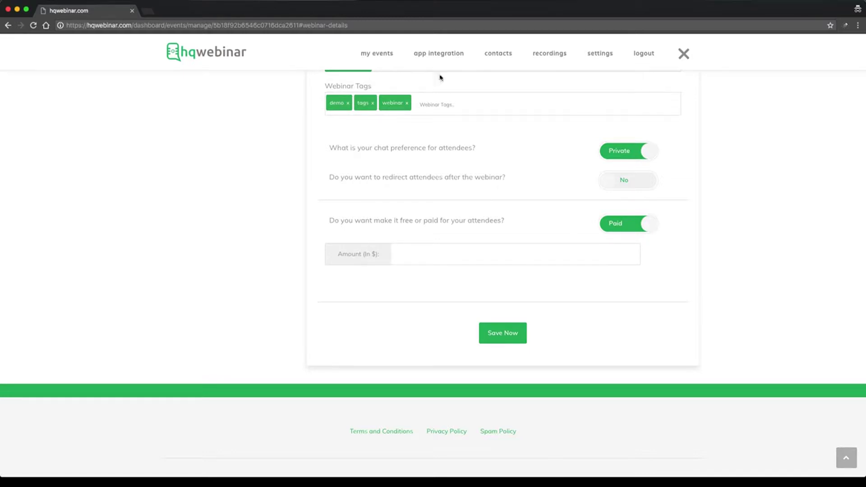
left_click(442, 59)
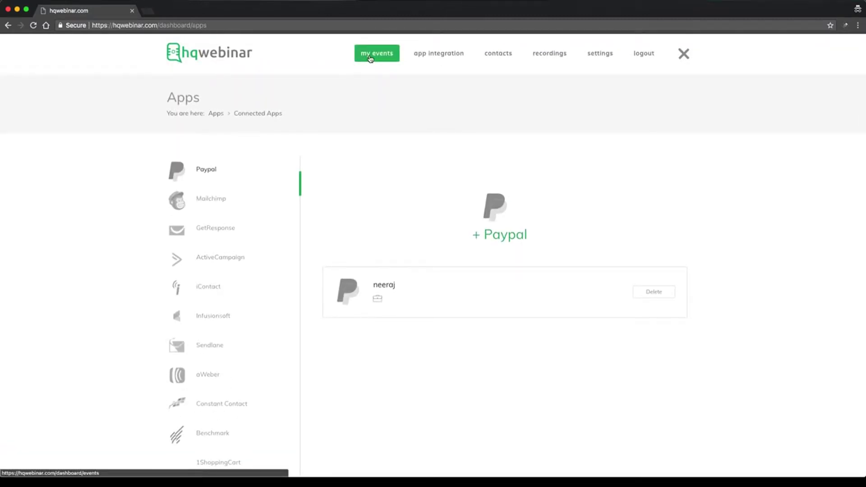
left_click(370, 59)
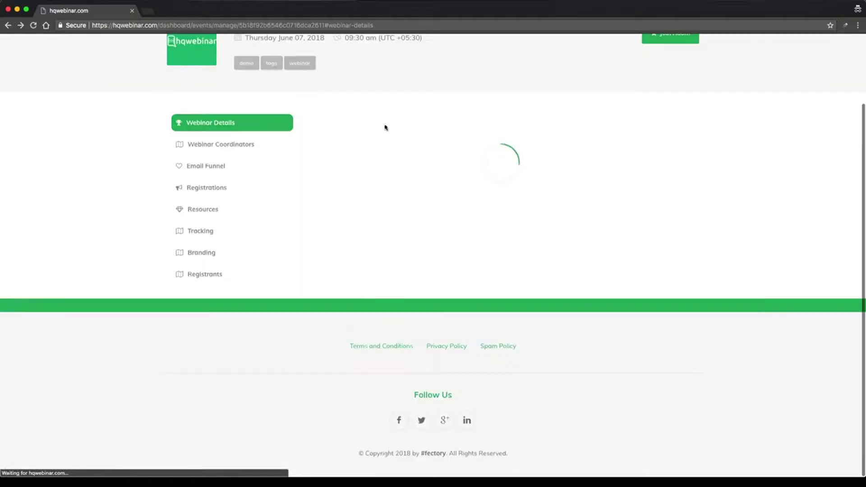
Copy the Registration URL and load it in a new incognito tab.
scroll(445, 183, "down", 2)
scroll(445, 180, "up", 1)
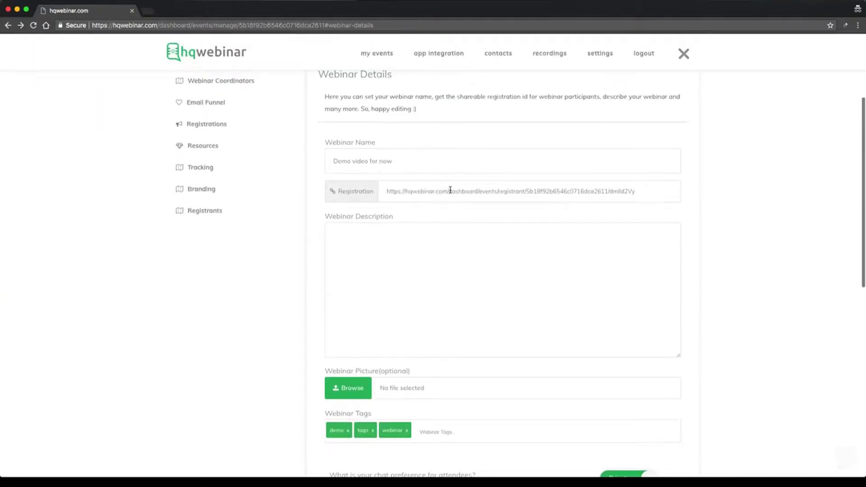
triple_click(448, 190)
right_click(451, 189)
left_click(476, 208)
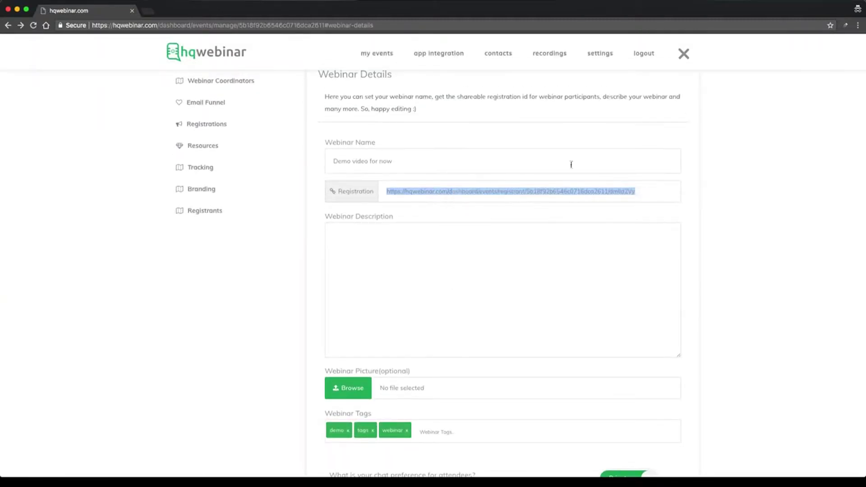
left_click(394, 204)
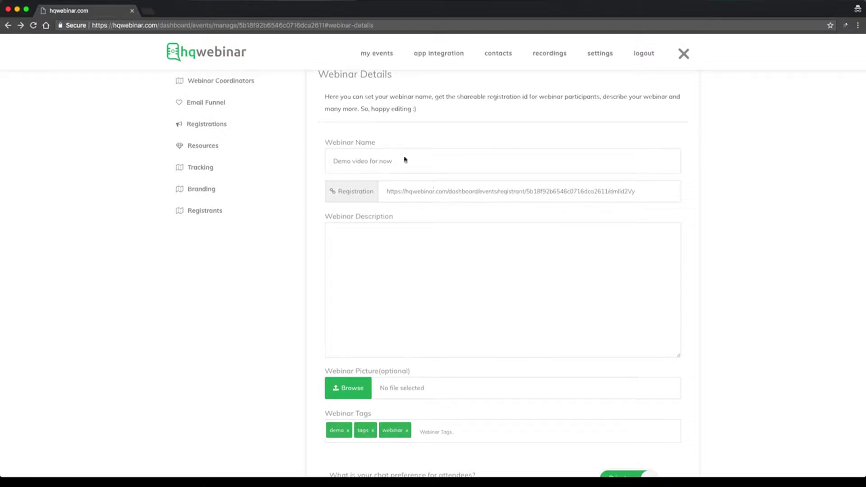
left_click(151, 15)
key("super+v")
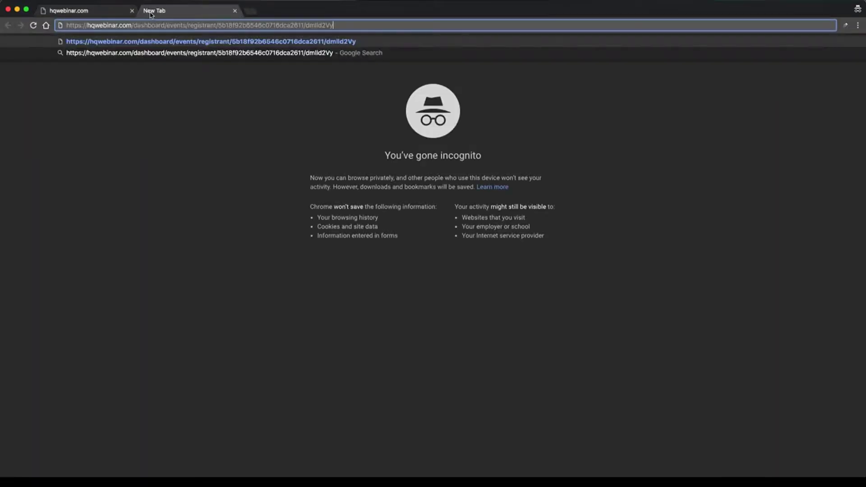
key("Return")
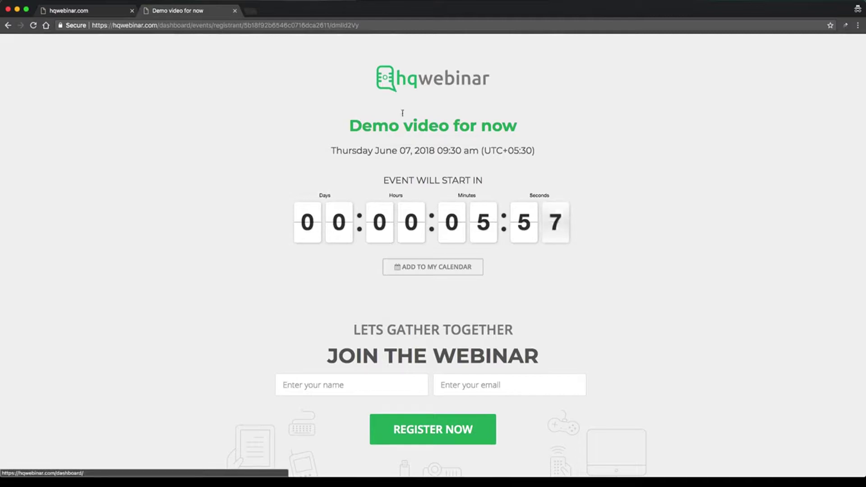
Preview the Add to My Calendar choices and the name and email sign-up fields.
scroll(422, 217, "down", 1)
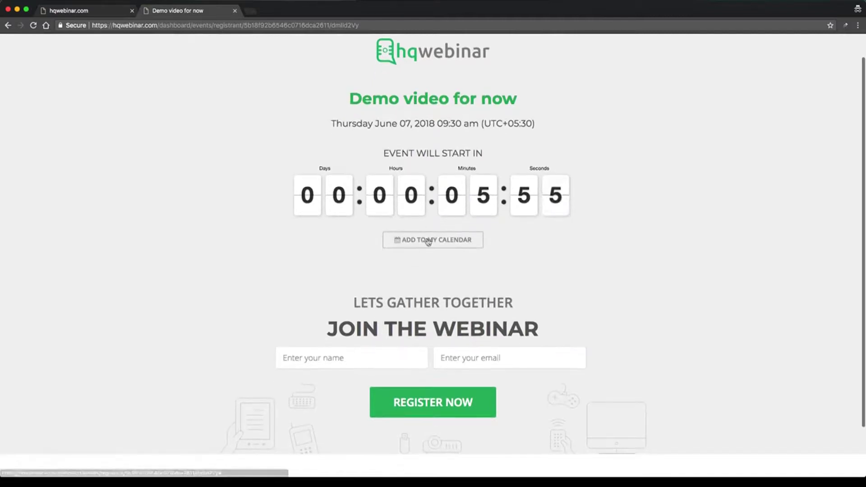
left_click(429, 240)
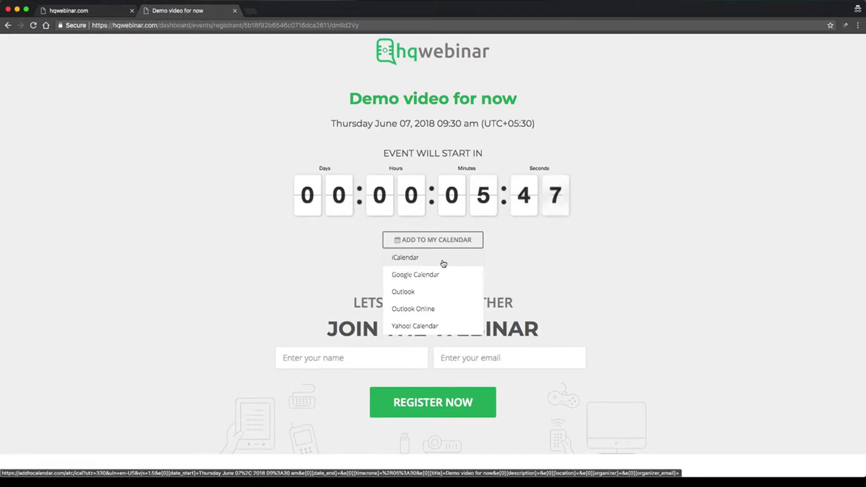
left_click(502, 273)
scroll(495, 245, "down", 2)
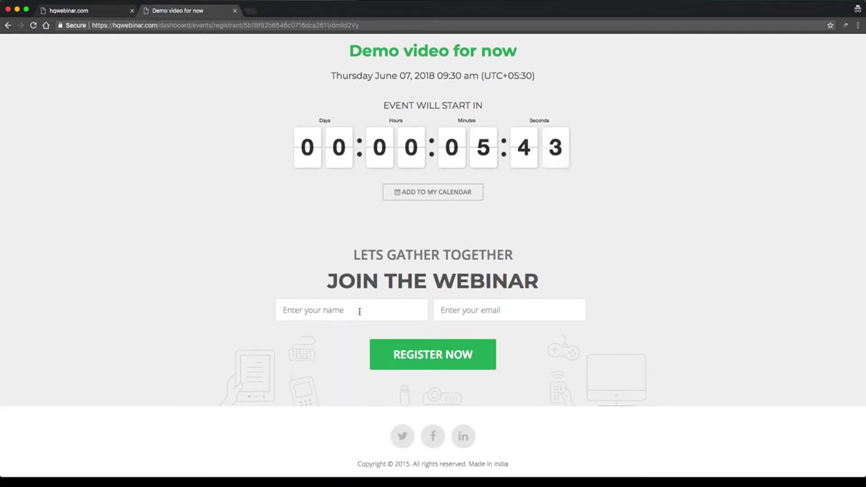
left_click(359, 310)
left_click(387, 293)
left_click(511, 306)
left_click(555, 277)
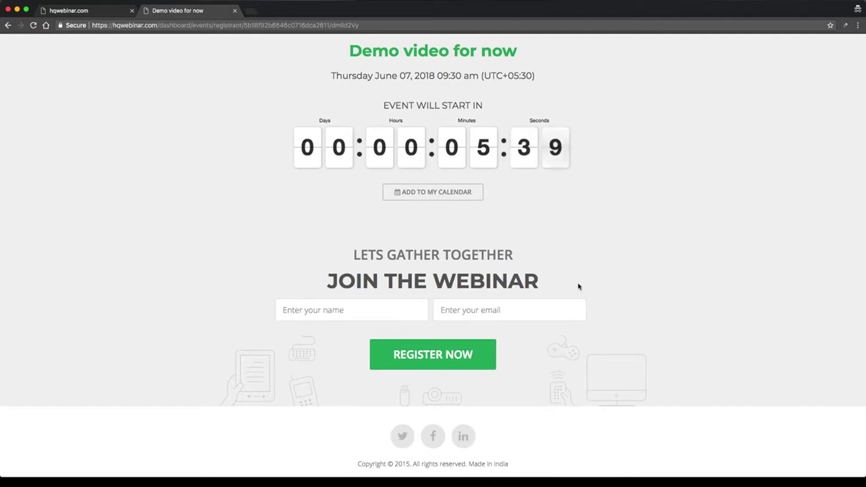
Return to the original tab showing the event's Webinar Details.
scroll(207, 139, "up", 5)
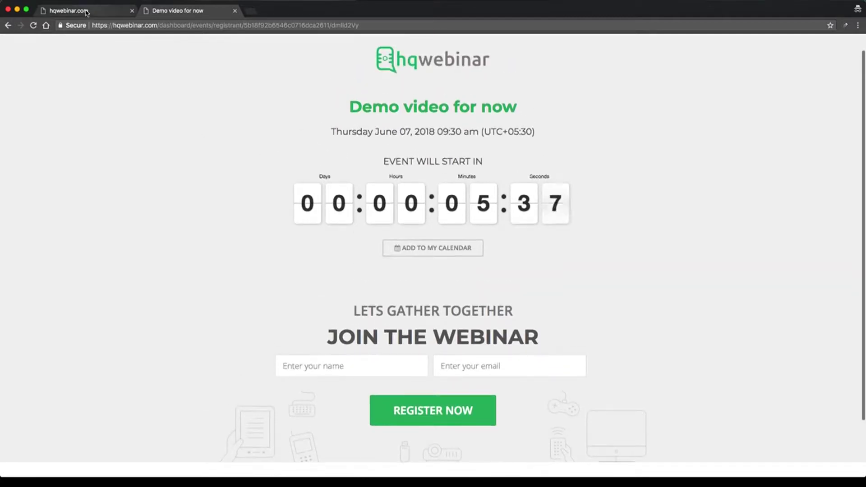
left_click(86, 10)
scroll(220, 110, "up", 1)
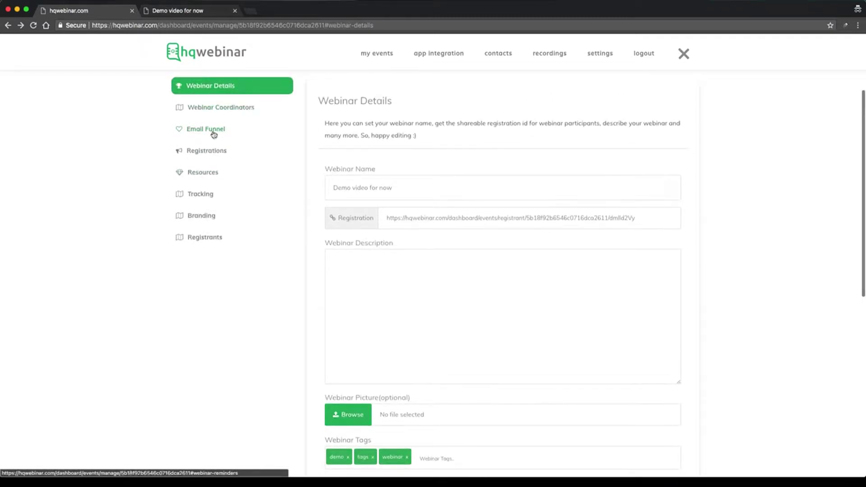
Add a 'Mobile' text field to the registration form and preview it on the public page.
left_click(217, 154)
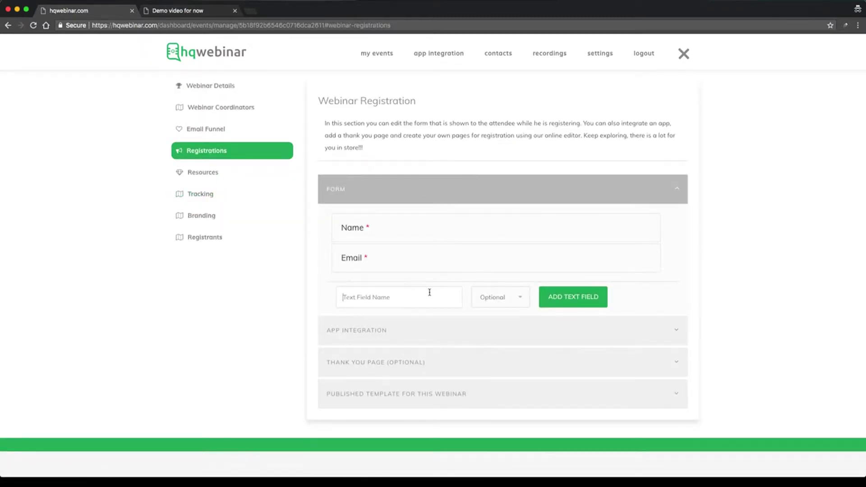
left_click(429, 292)
type("Mobile")
left_click(587, 296)
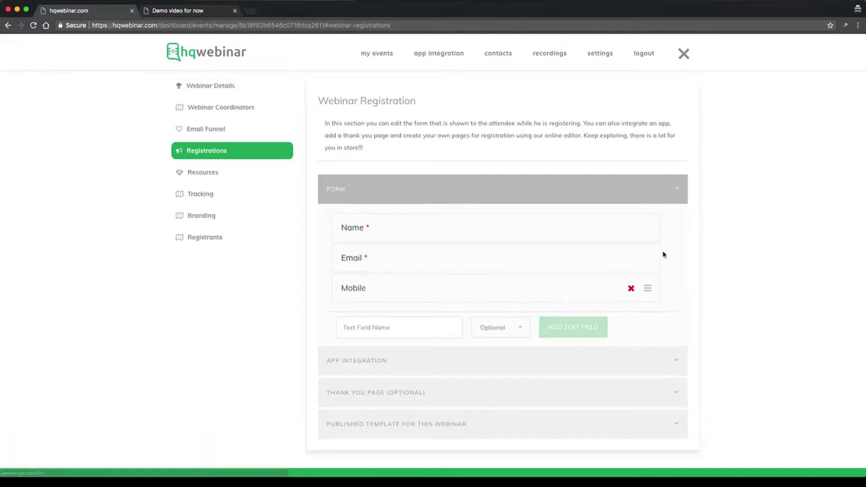
left_click(190, 11)
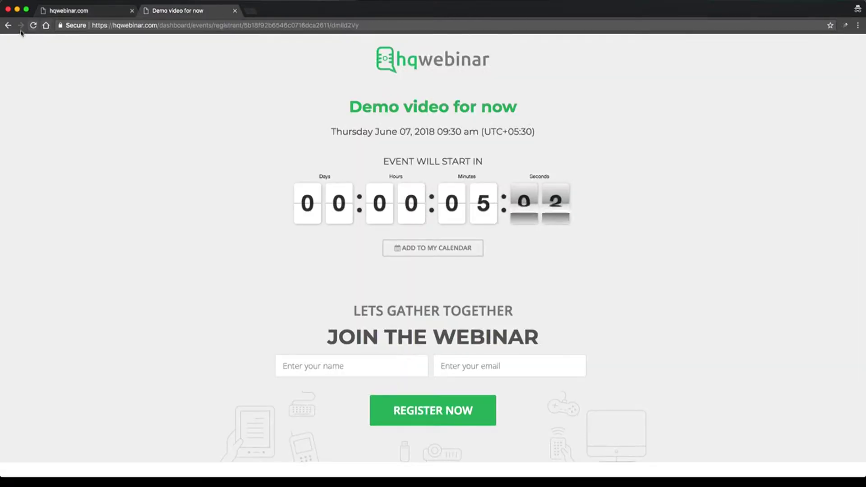
left_click(33, 25)
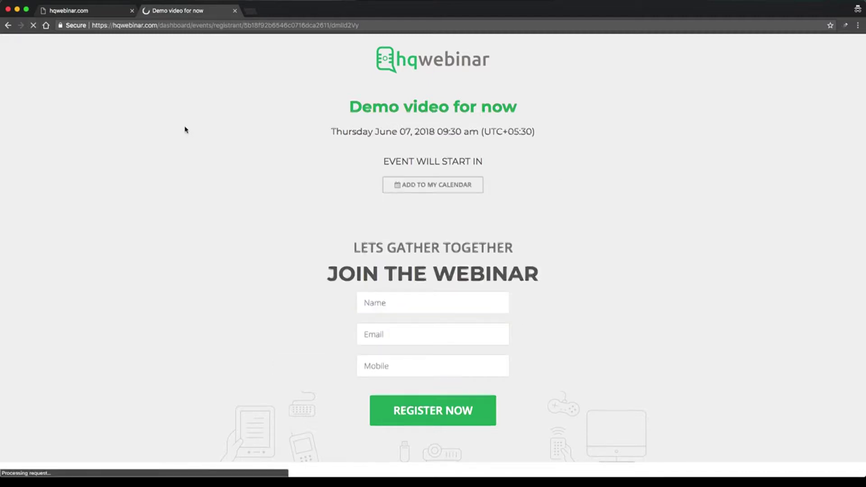
scroll(222, 242, "down", 2)
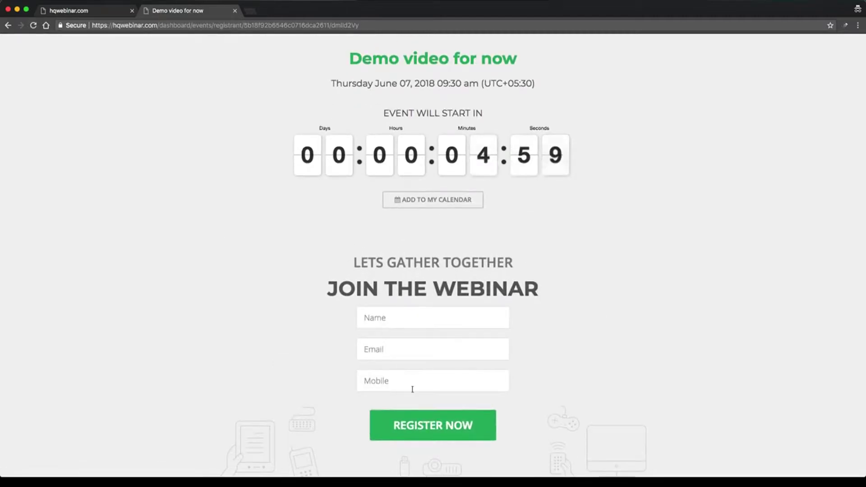
Remove the Mobile field, confirm with Yes, and reload the public page to verify.
left_click(86, 12)
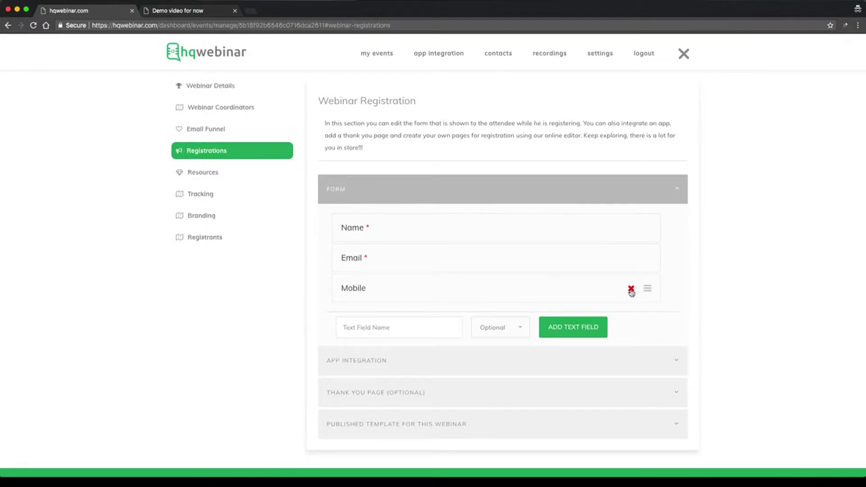
left_click(632, 290)
left_click(472, 47)
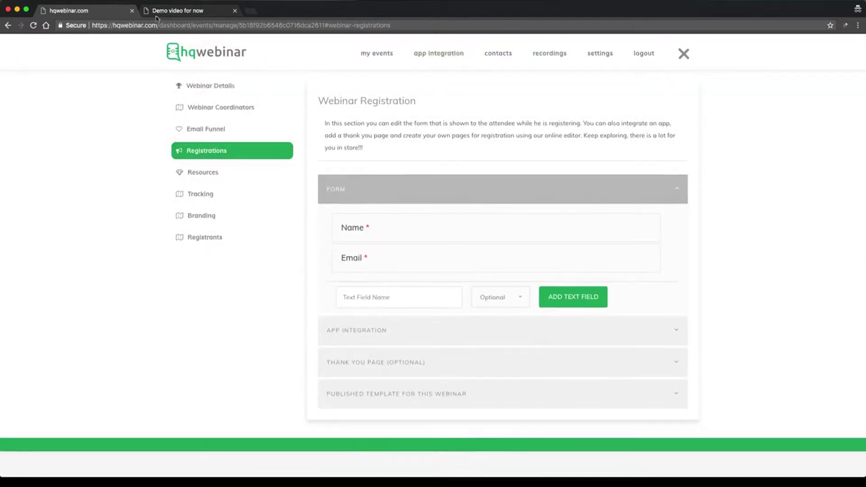
left_click(156, 17)
key("super+r")
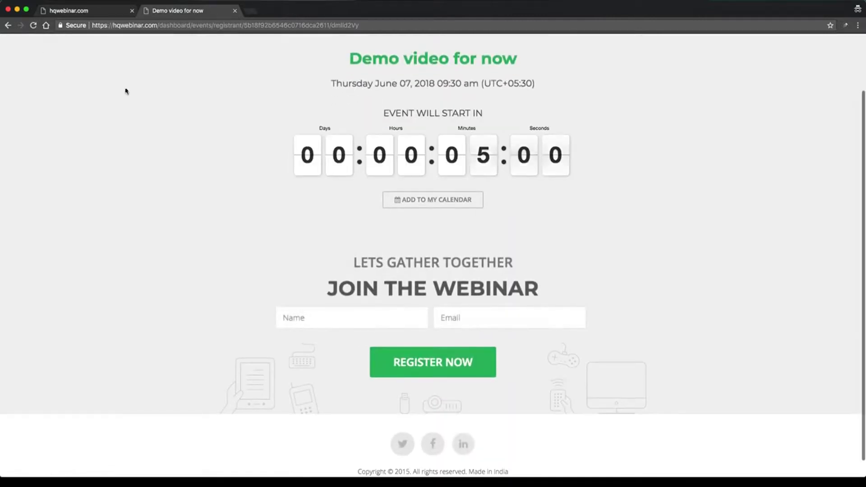
Collapse the form settings and expand App Integration.
left_click(95, 11)
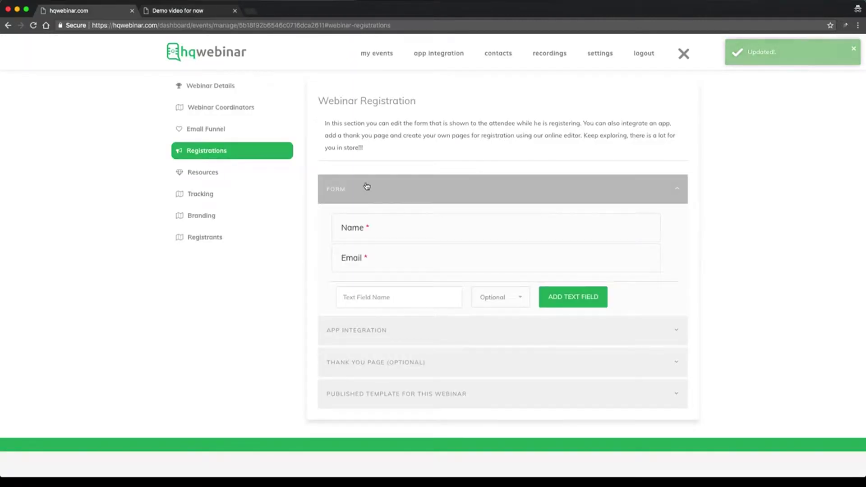
left_click(367, 186)
left_click(404, 221)
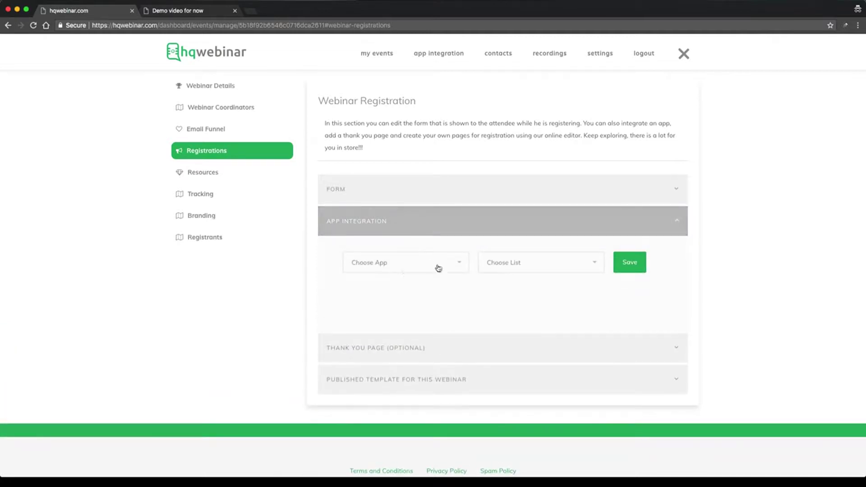
Connect mailChimps with a chosen mailing list and save the integration.
left_click(417, 269)
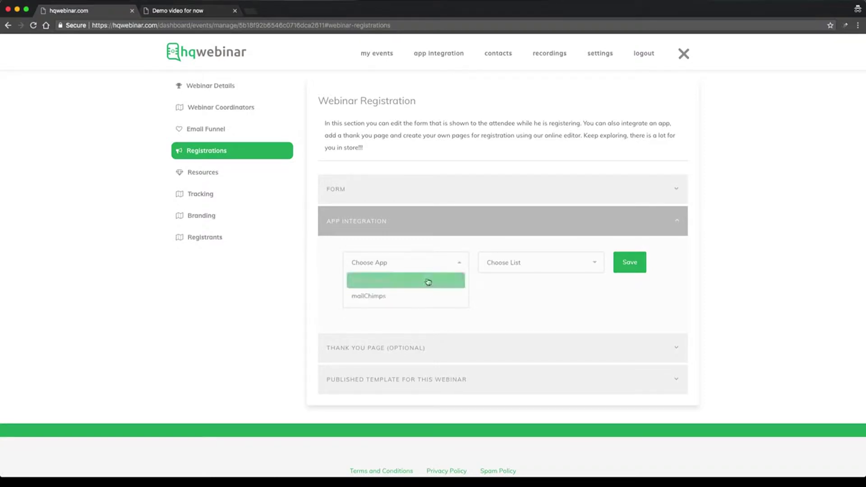
left_click(430, 281)
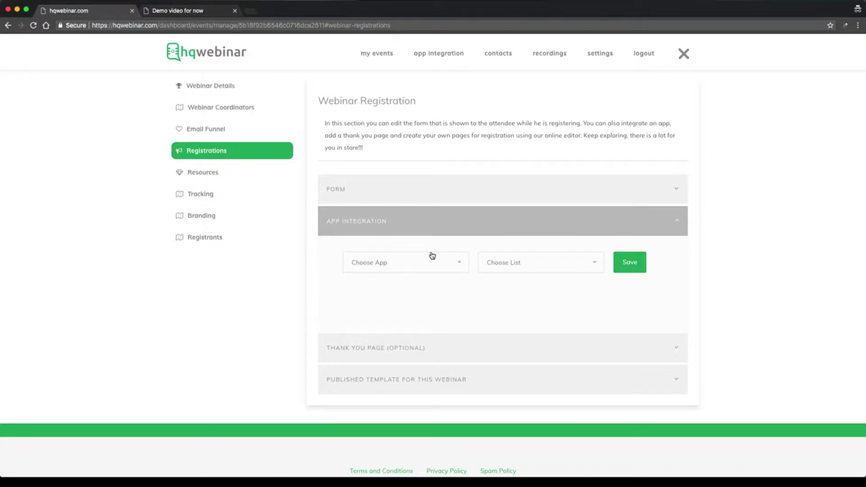
left_click(444, 231)
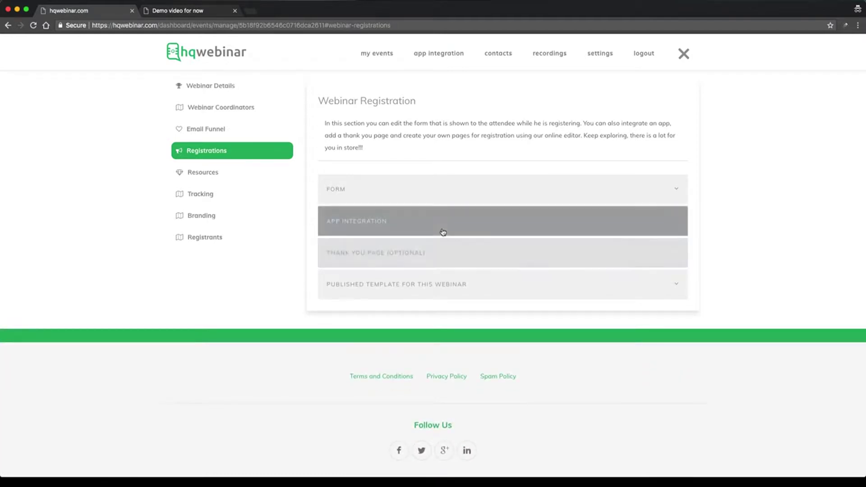
left_click(443, 232)
left_click(431, 262)
left_click(433, 295)
left_click(517, 264)
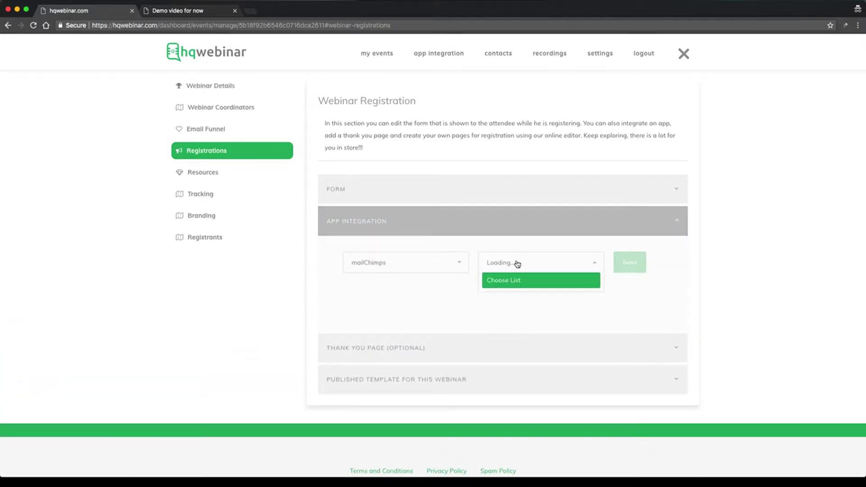
left_click(515, 263)
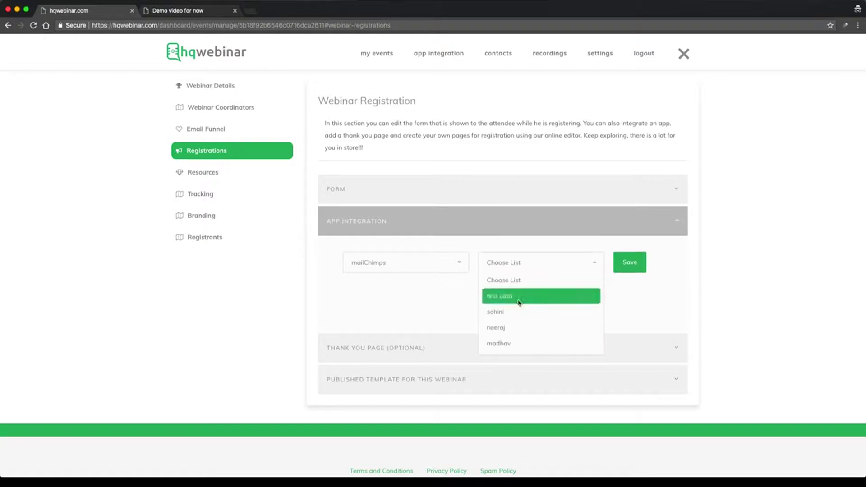
left_click(510, 296)
left_click(581, 265)
left_click(517, 315)
left_click(634, 268)
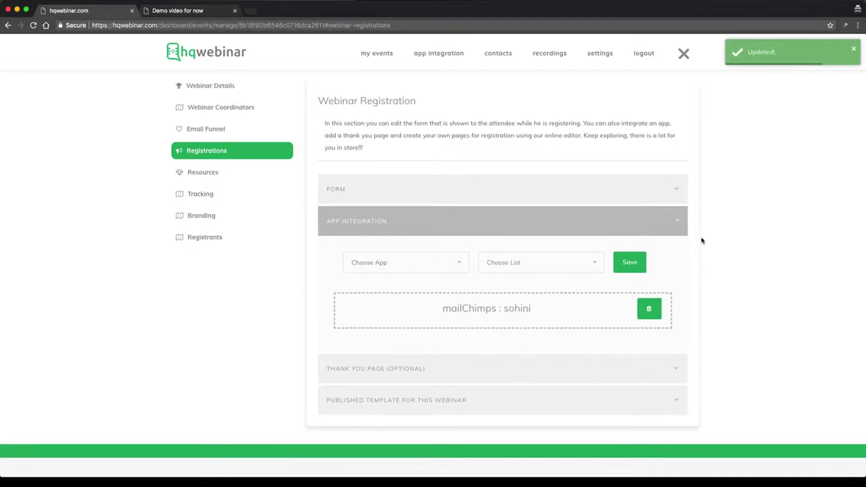
Expand the Thank You Page (Optional) settings.
scroll(584, 306, "down", 2)
left_click(482, 313)
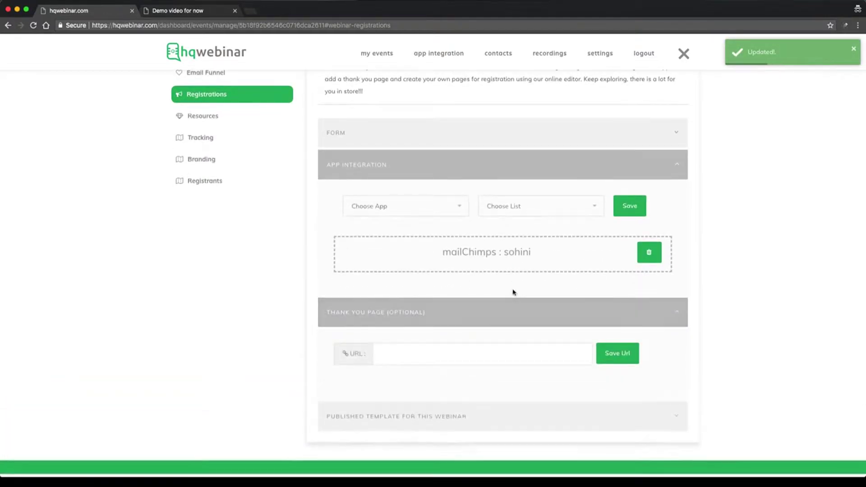
scroll(514, 293, "down", 3)
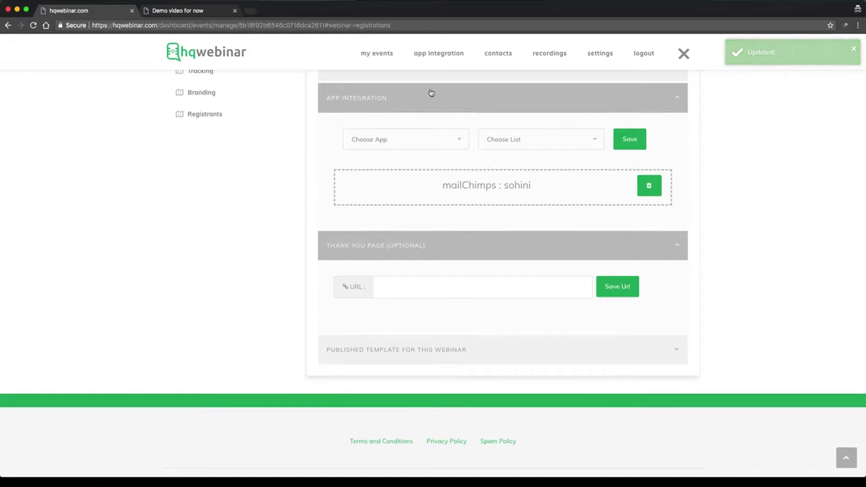
Collapse App Integration and Thank You Page, then expand Published Template for This Webinar.
left_click(430, 95)
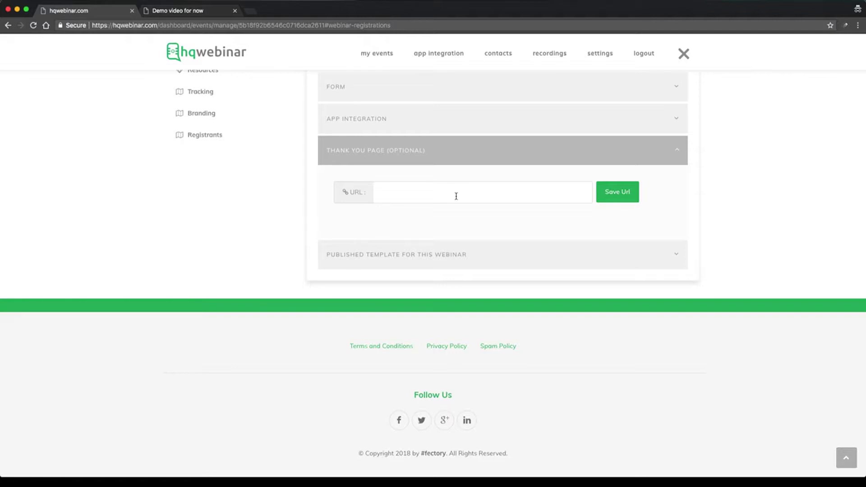
left_click(465, 155)
left_click(470, 264)
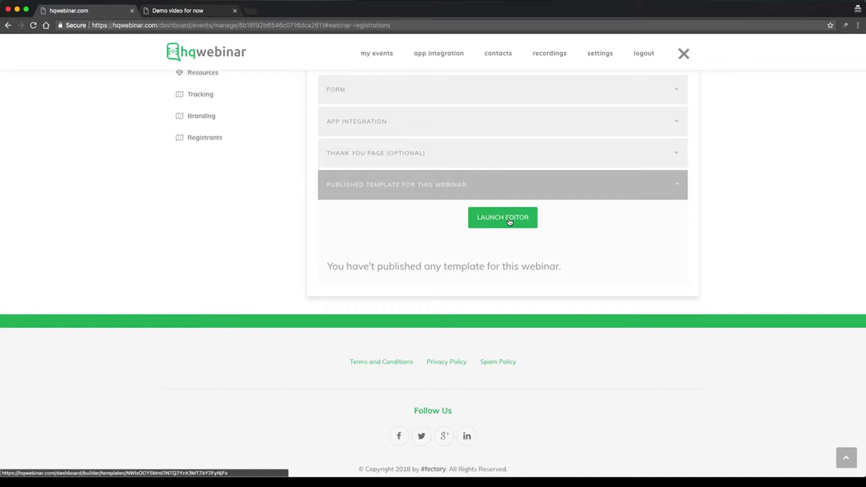
scroll(509, 222, "up", 2)
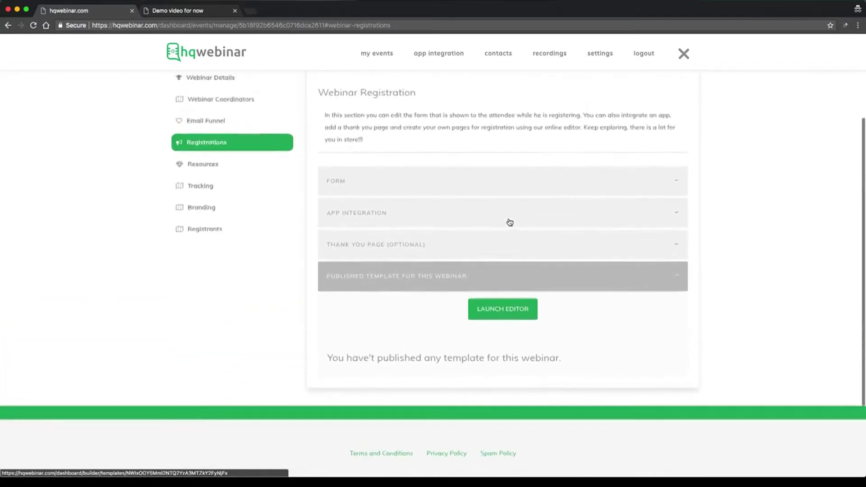
scroll(519, 281, "up", 3)
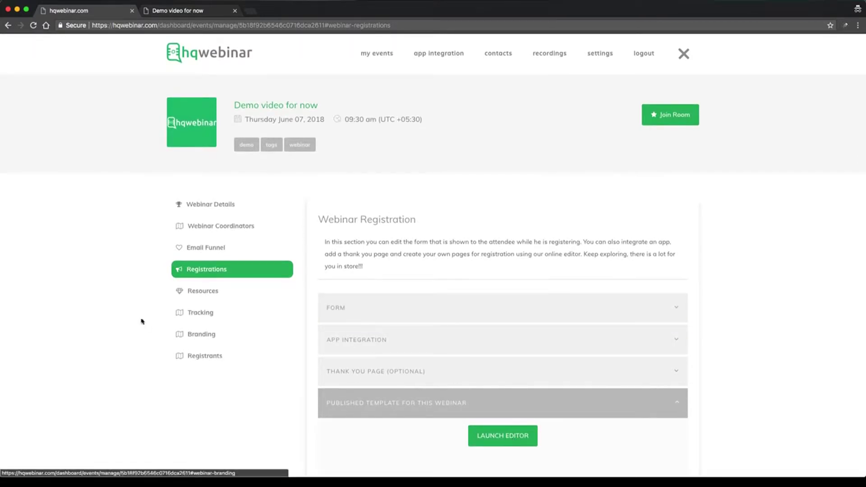
In Webinar Coordinators, enter the co-host's details and add them as a coordinator.
left_click(212, 227)
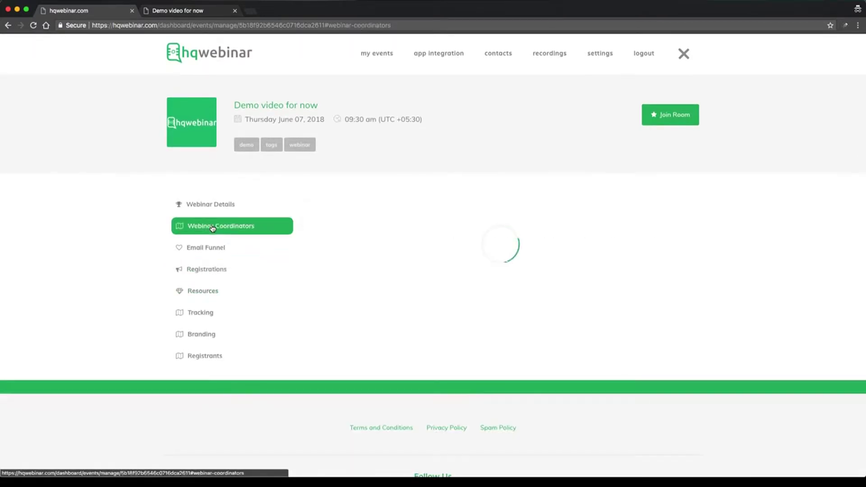
scroll(390, 252, "down", 5)
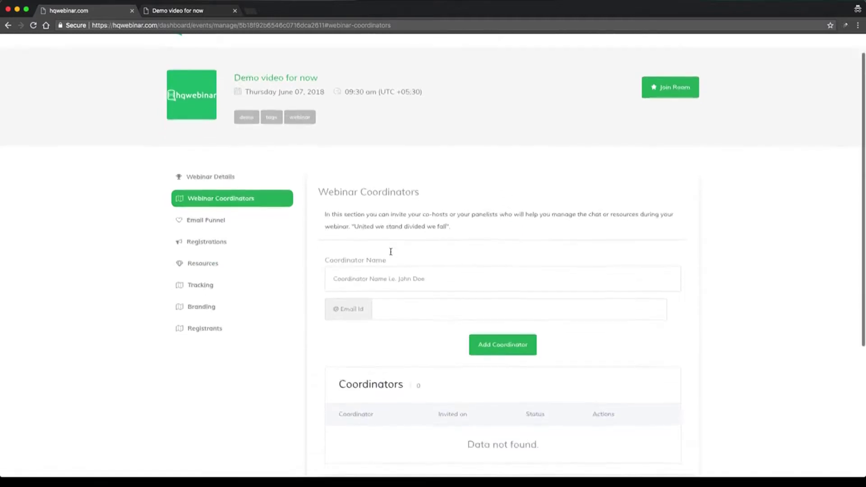
scroll(403, 237, "down", 1)
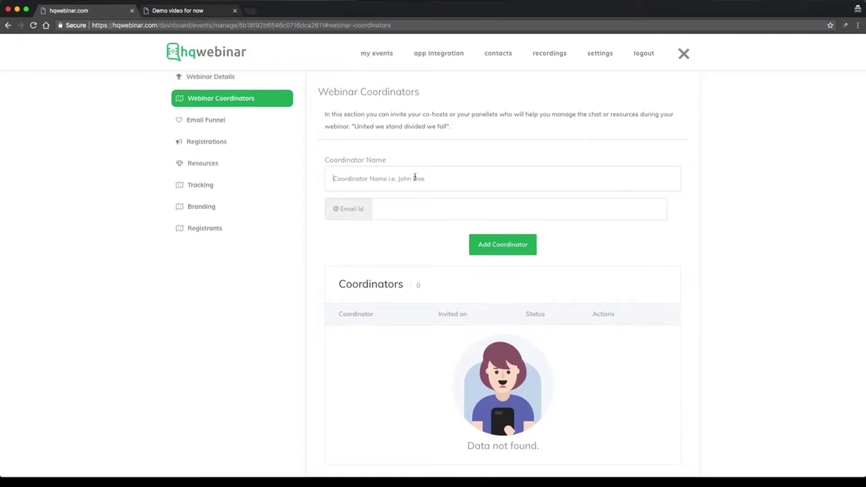
type("Sh")
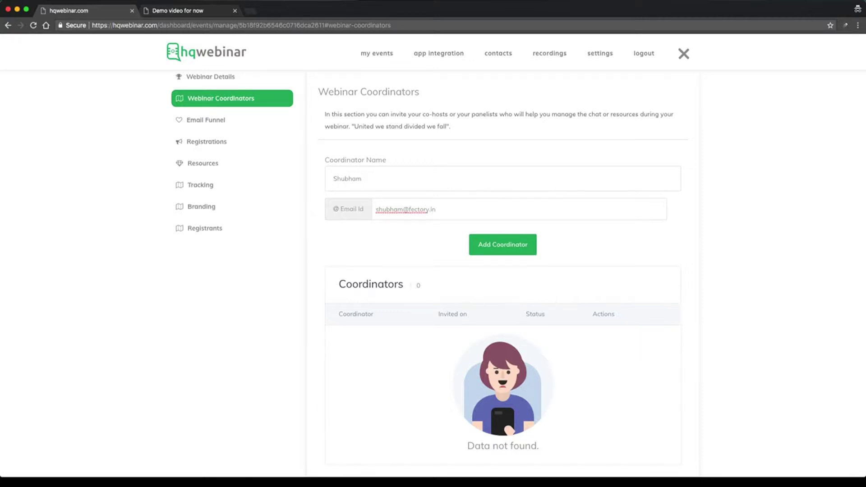
left_click(518, 246)
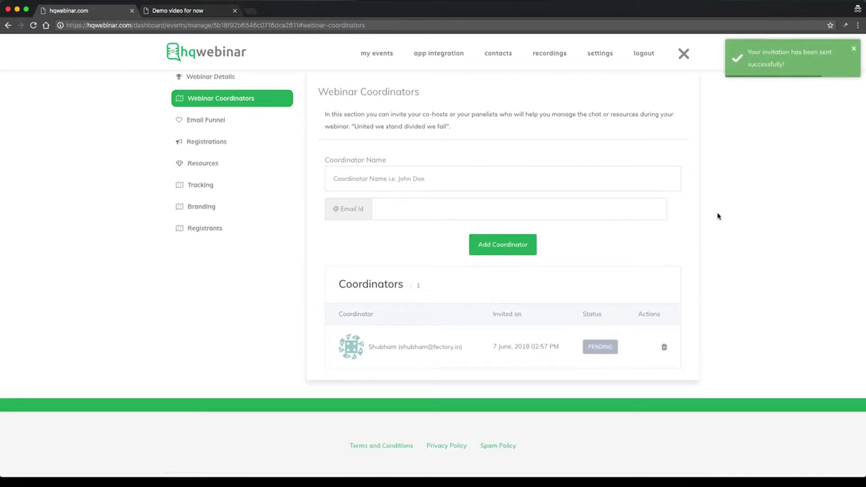
scroll(719, 216, "down", 1)
scroll(719, 216, "down", 1)
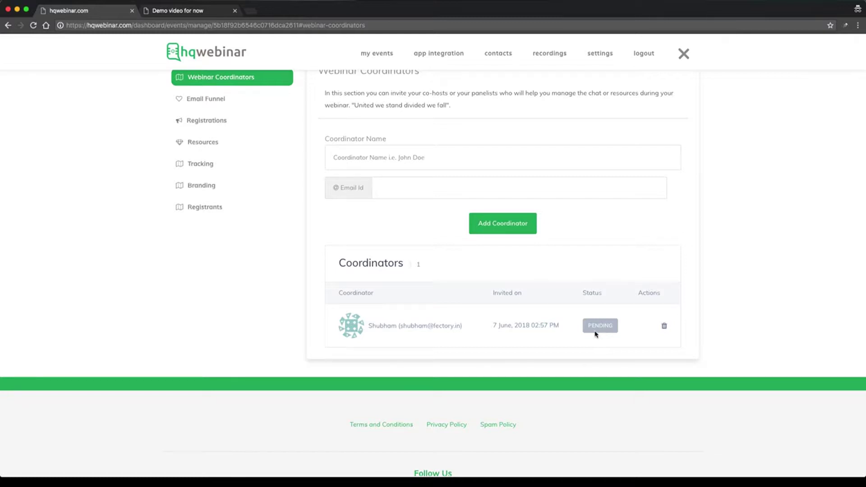
scroll(596, 334, "up", 2)
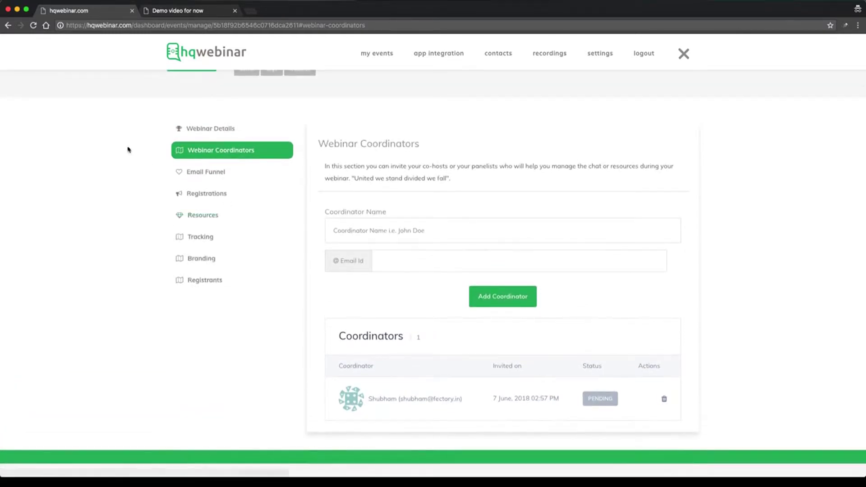
In Email Funnel, switch automatic emails on and straight back off.
left_click(226, 171)
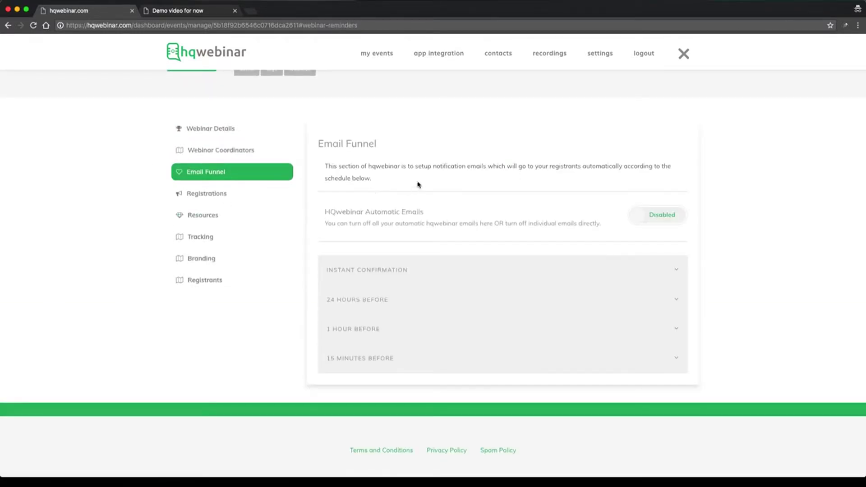
scroll(431, 196, "down", 1)
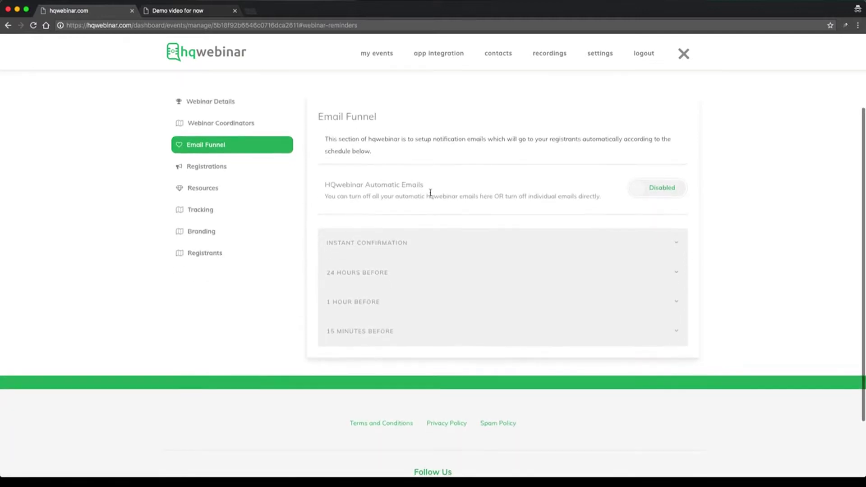
left_click(676, 189)
left_click(667, 193)
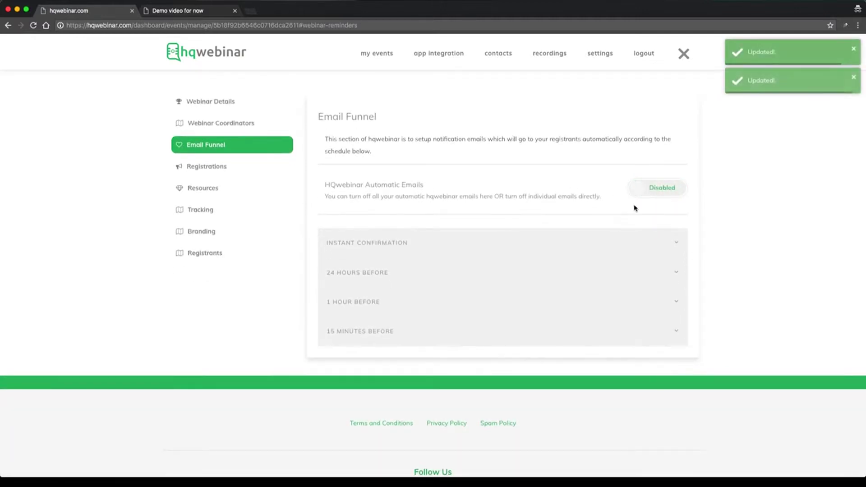
Expand and collapse the 24-hours, 1-hour and 15-minutes-before reminder emails in turn.
left_click(633, 270)
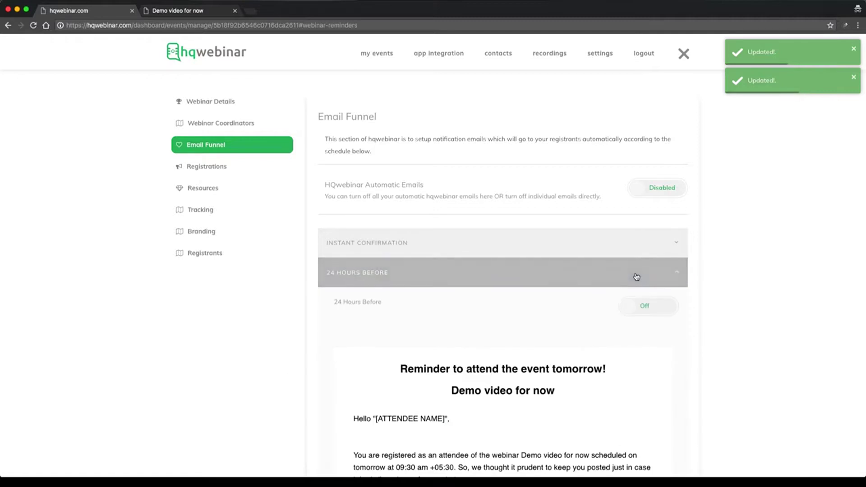
scroll(633, 268, "down", 5)
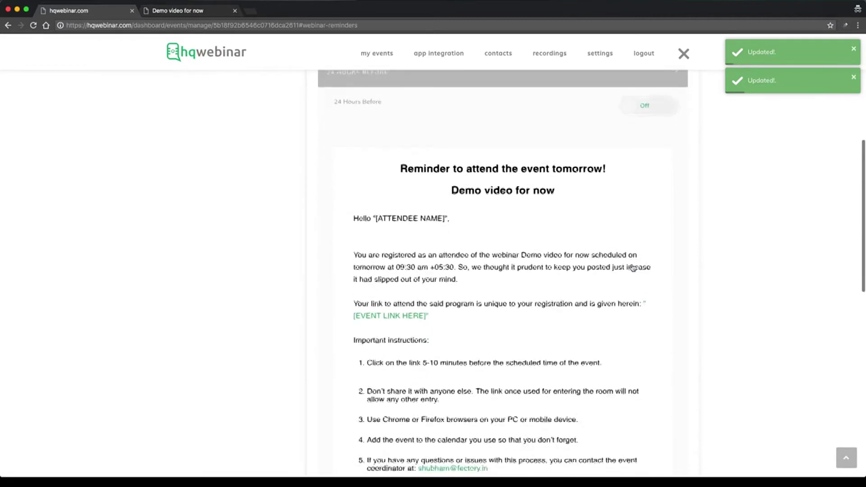
scroll(633, 268, "down", 7)
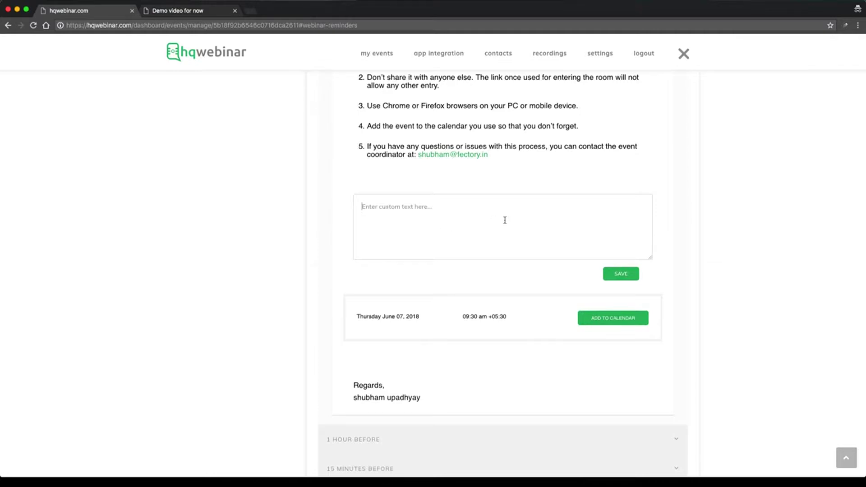
scroll(505, 220, "down", 3)
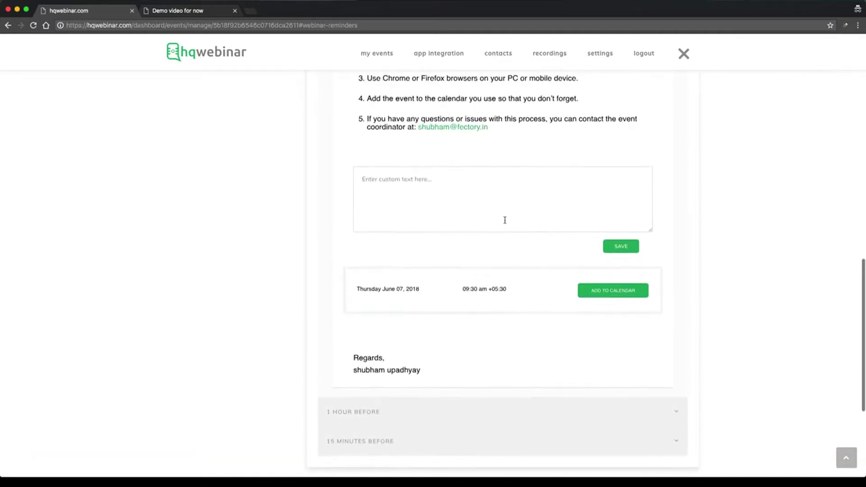
left_click(497, 215)
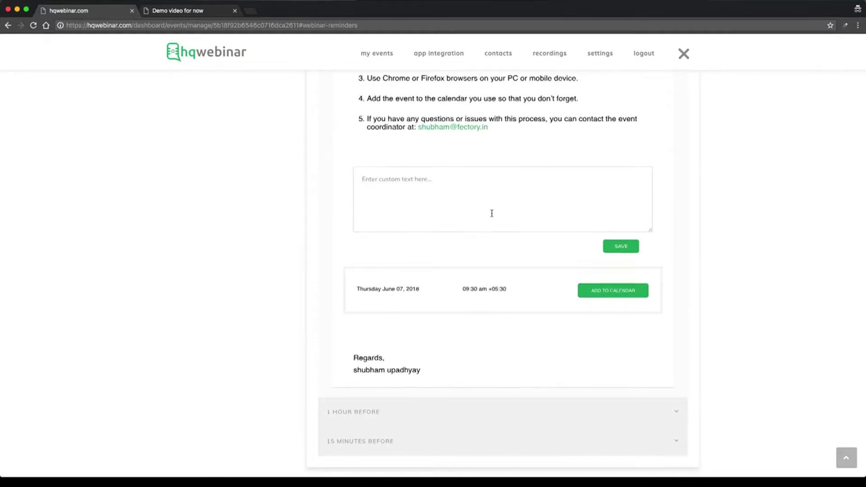
scroll(492, 213, "up", 12)
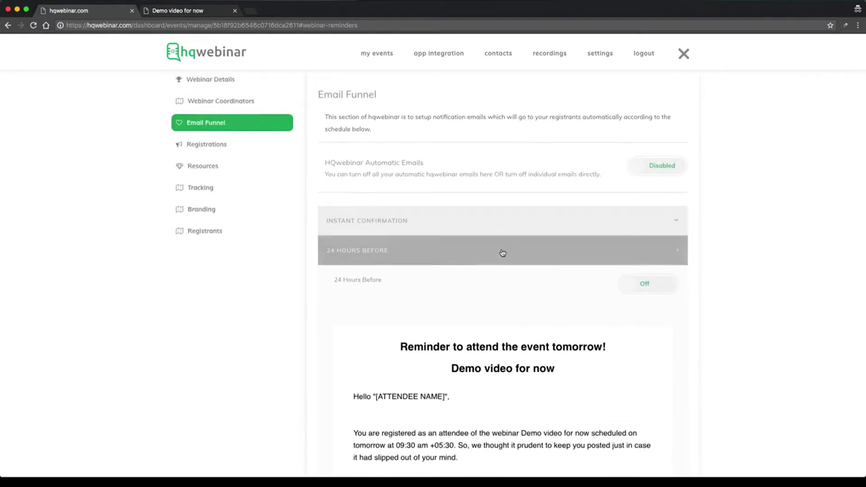
left_click(502, 253)
left_click(573, 279)
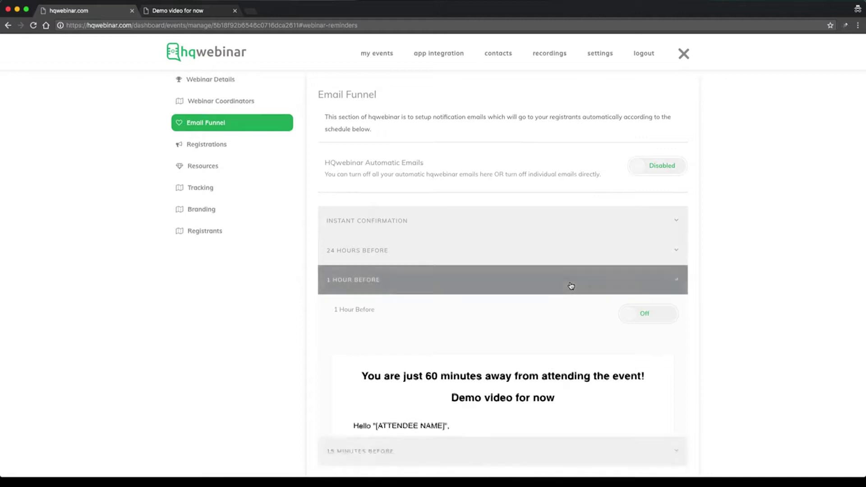
left_click(571, 286)
left_click(583, 315)
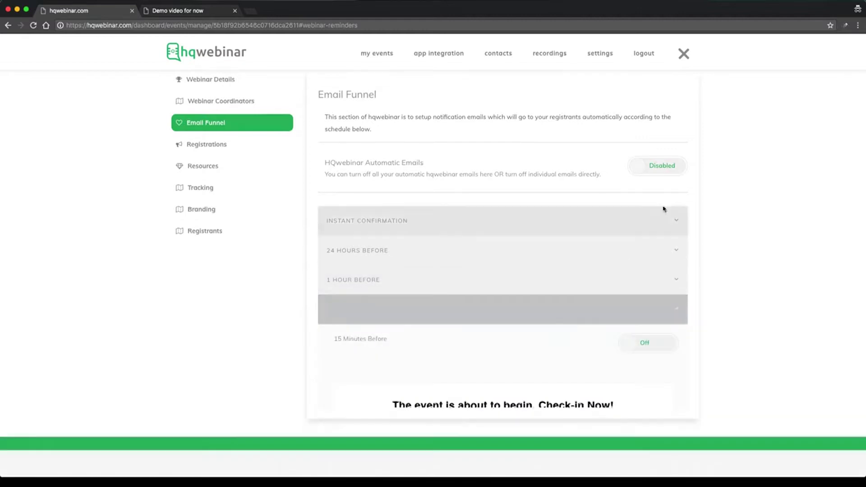
left_click(664, 176)
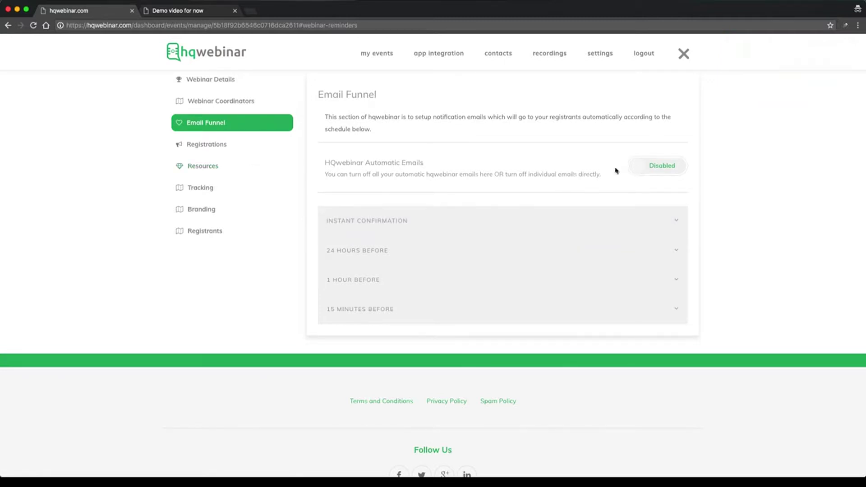
Set automatic emails Live, review the confirmation and three reminders, then return them to Disabled.
left_click(648, 169)
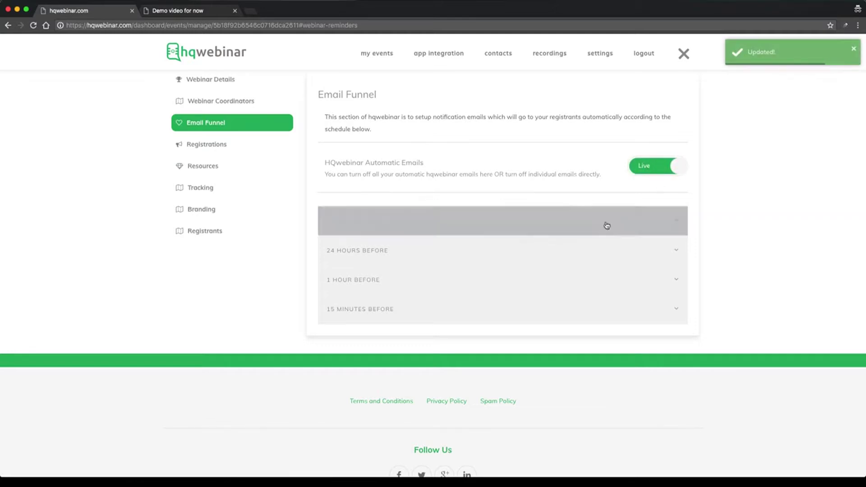
left_click(623, 266)
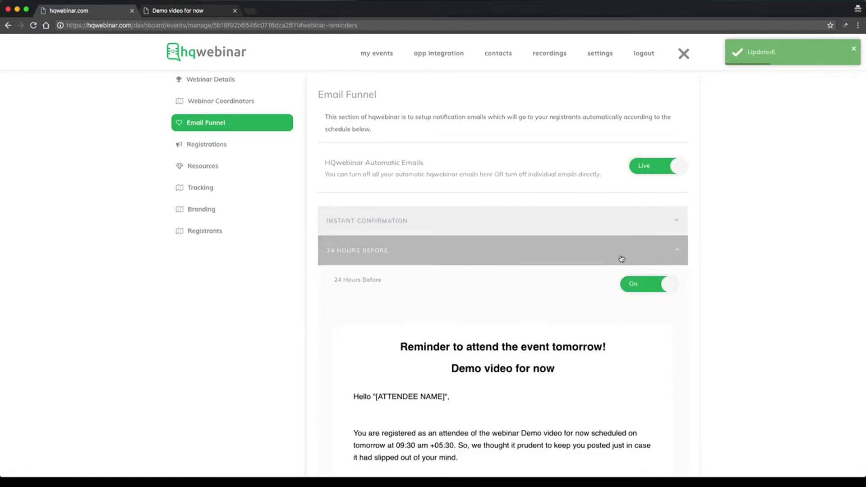
left_click(625, 229)
left_click(626, 230)
left_click(624, 250)
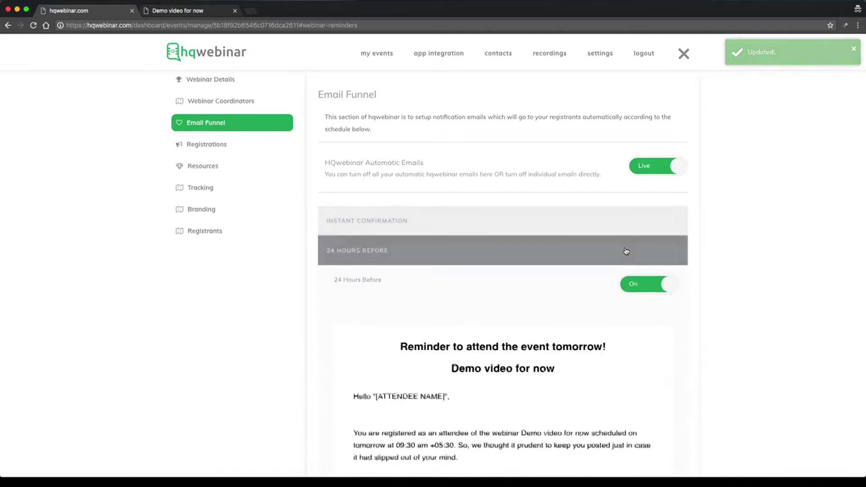
left_click(618, 252)
left_click(627, 278)
left_click(628, 279)
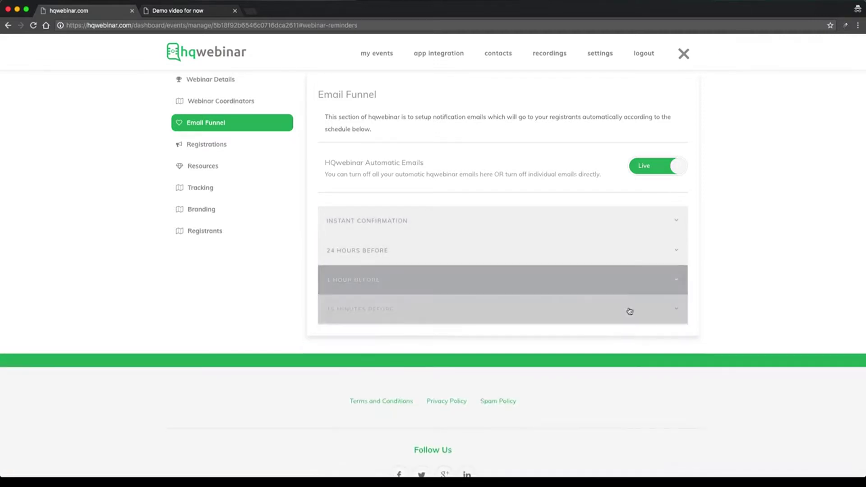
left_click(628, 310)
left_click(629, 312)
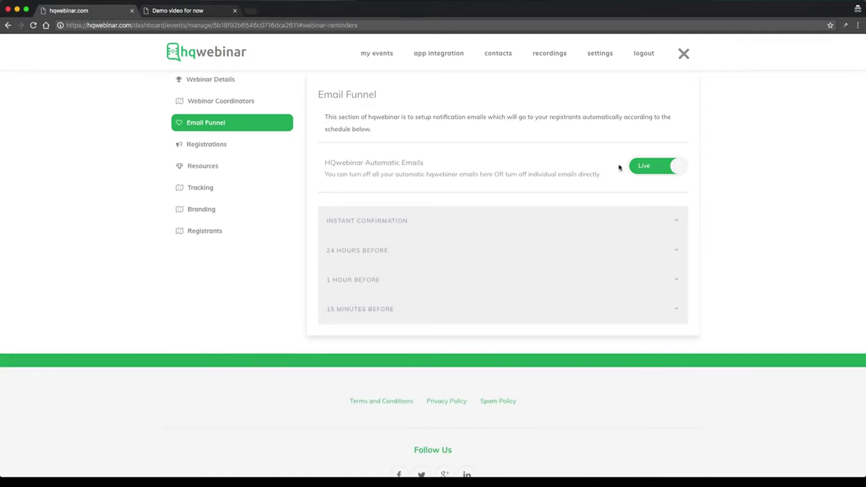
left_click(637, 170)
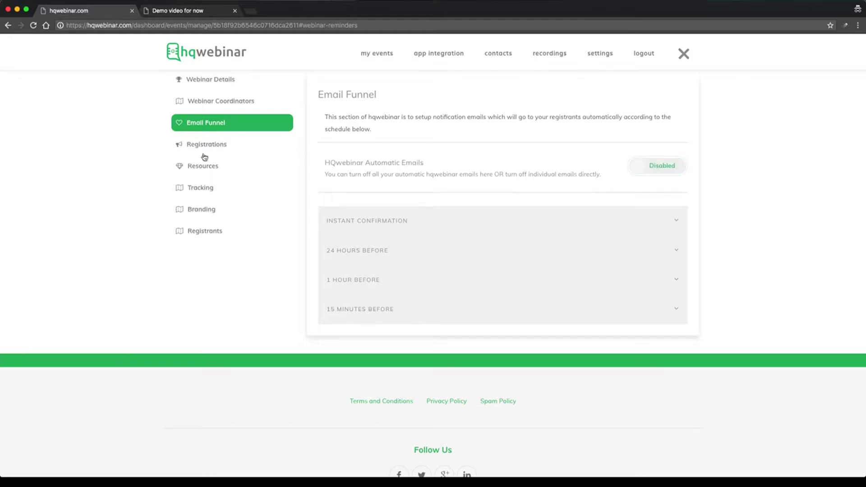
left_click(201, 147)
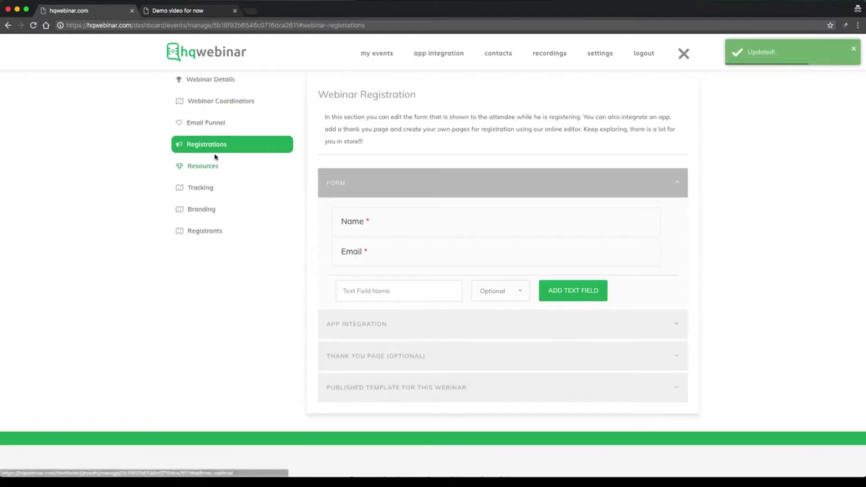
Upload a file and save it as the 'pdf file' presentation under Webinar Resources.
left_click(219, 172)
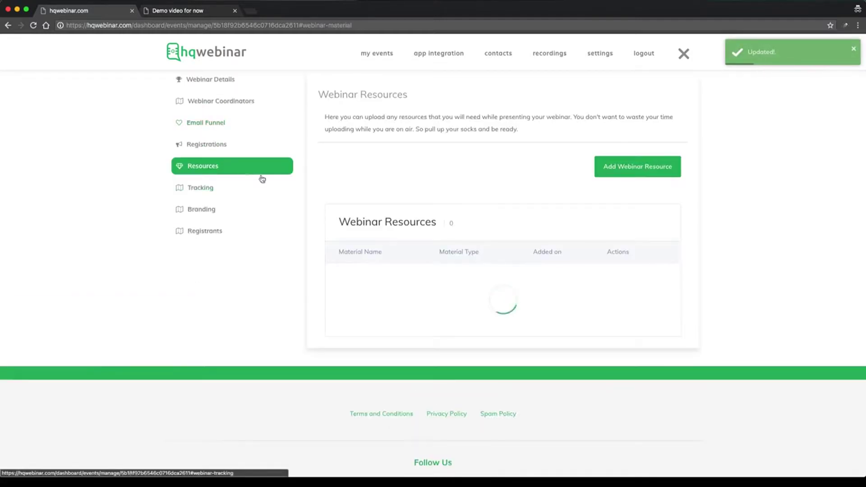
scroll(434, 184, "up", 1)
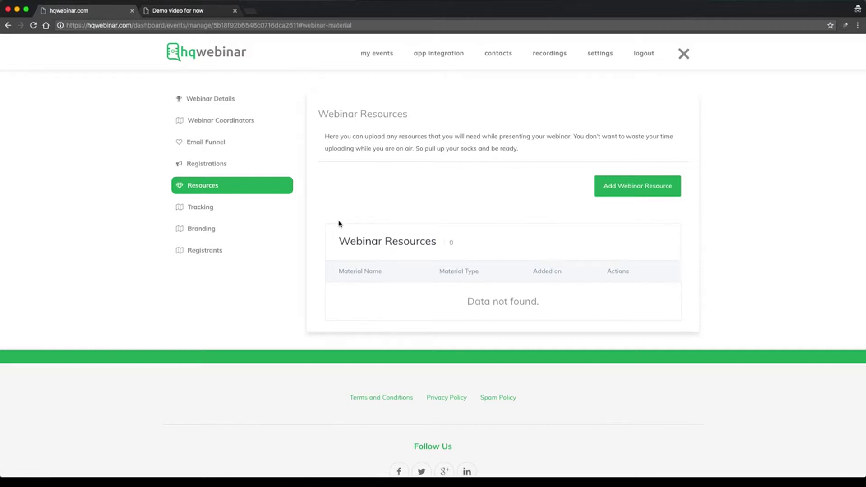
left_click(633, 186)
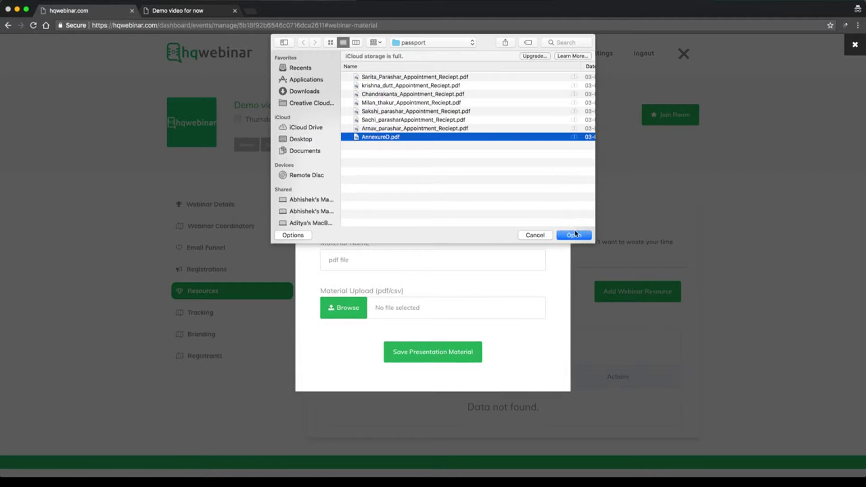
left_click(575, 235)
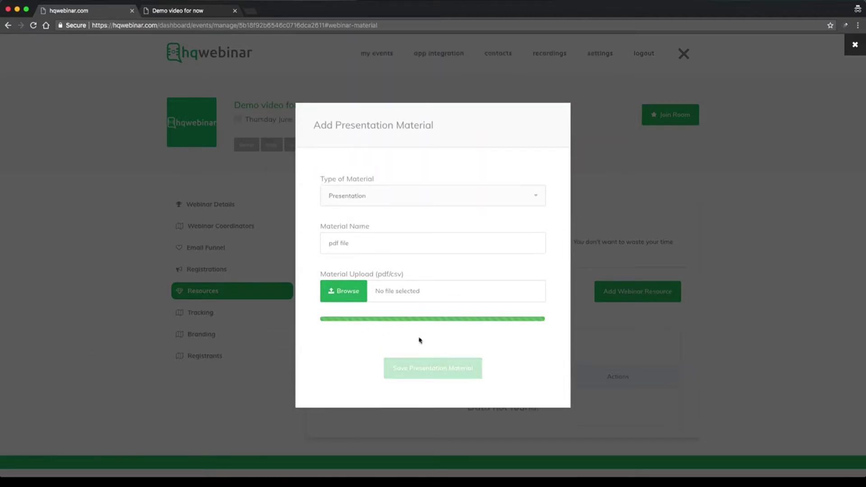
left_click(423, 352)
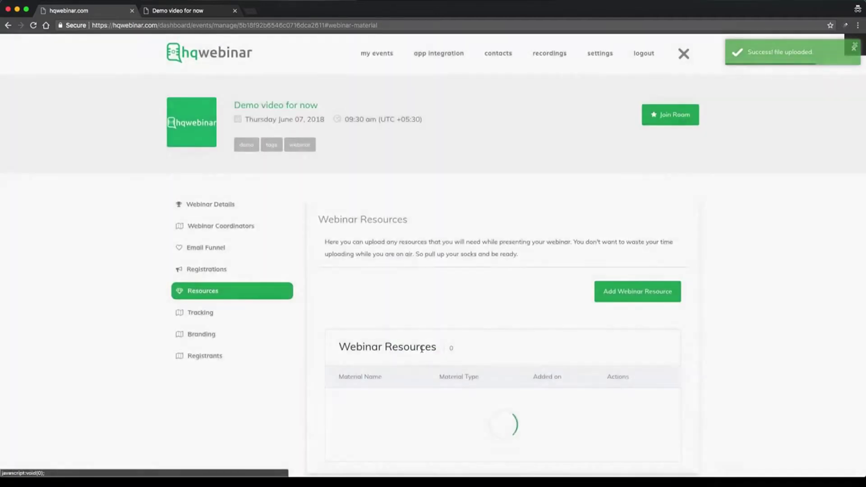
scroll(420, 347, "down", 2)
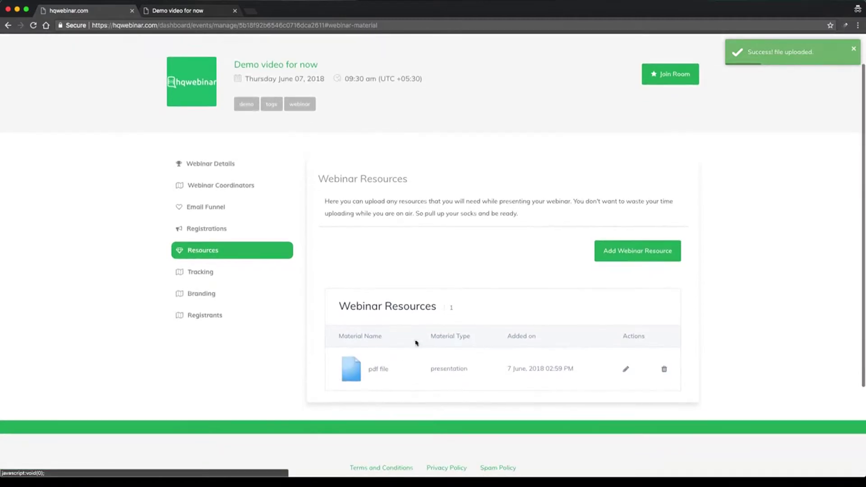
left_click(209, 276)
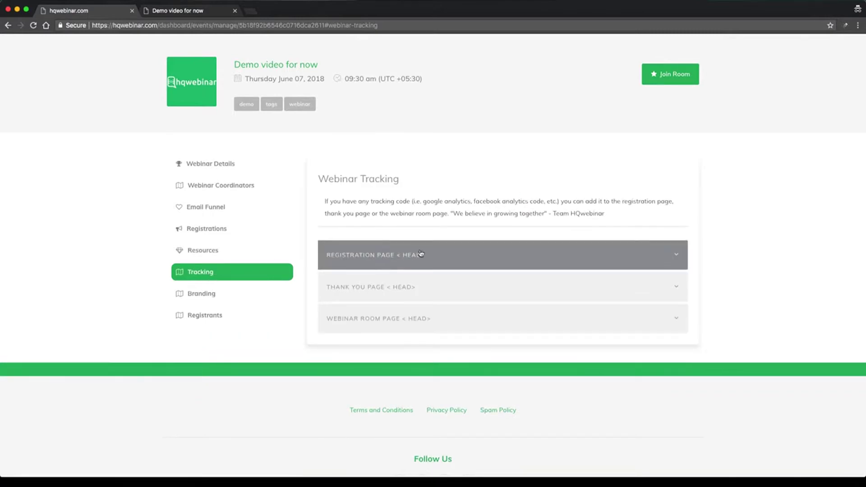
Expand the Registration, Thank You and Webinar Room <HEAD> tracking code boxes, leaving them empty.
left_click(448, 253)
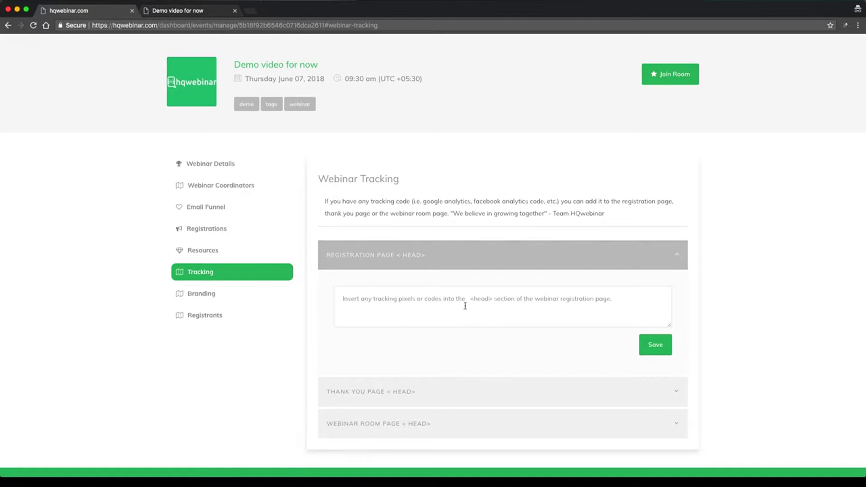
left_click(458, 391)
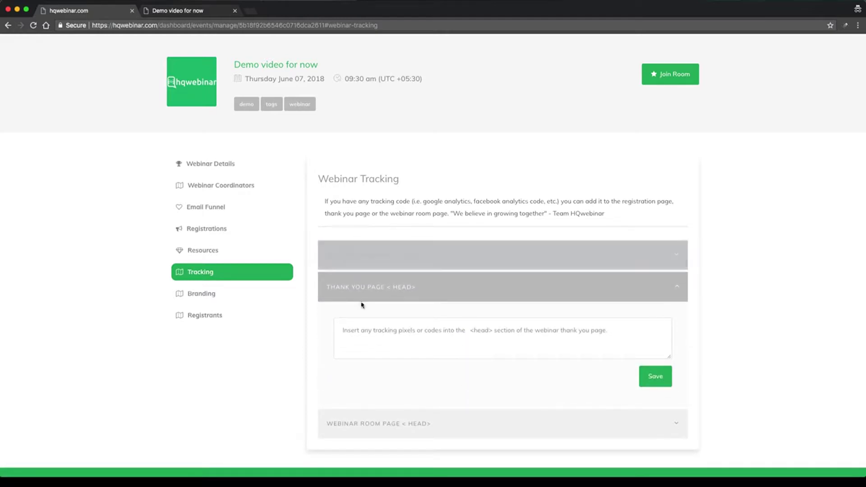
left_click(387, 445)
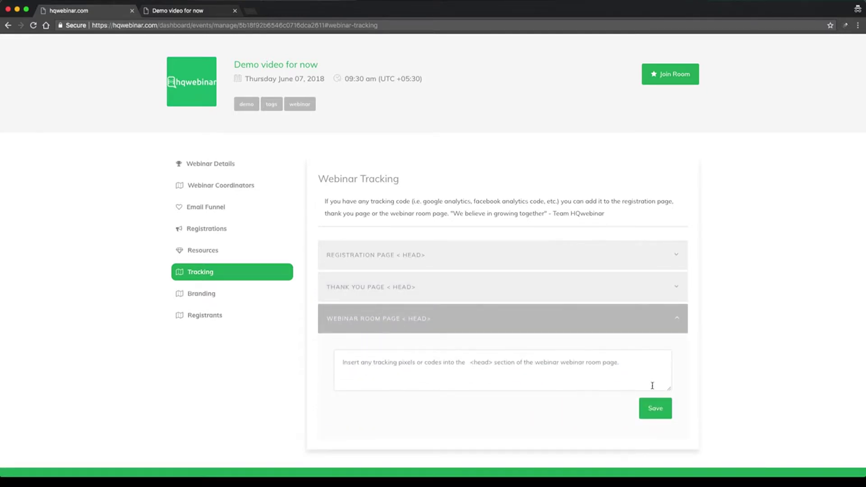
left_click(210, 296)
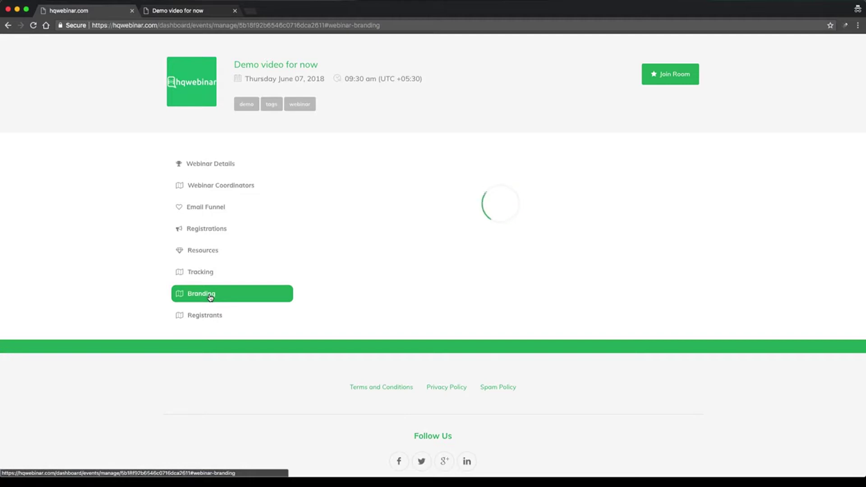
Upload 128_hq.png as the webinar logo and crop it to fit.
scroll(483, 207, "up", 1)
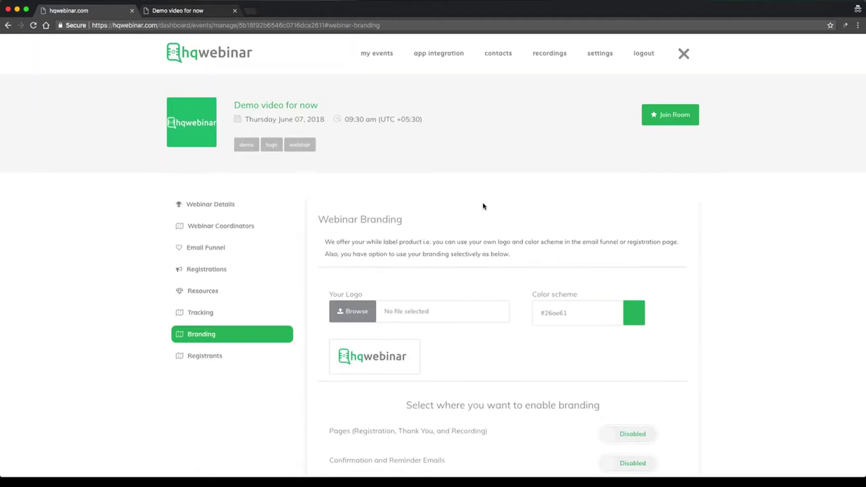
scroll(483, 206, "down", 5)
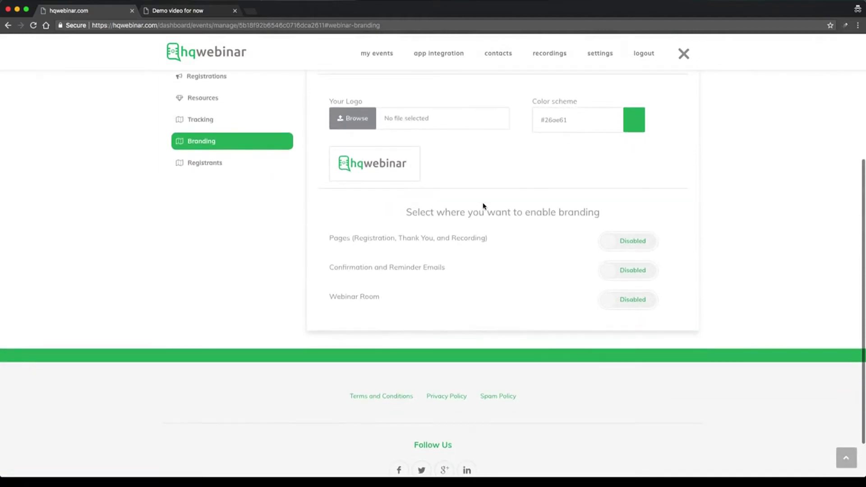
left_click(371, 121)
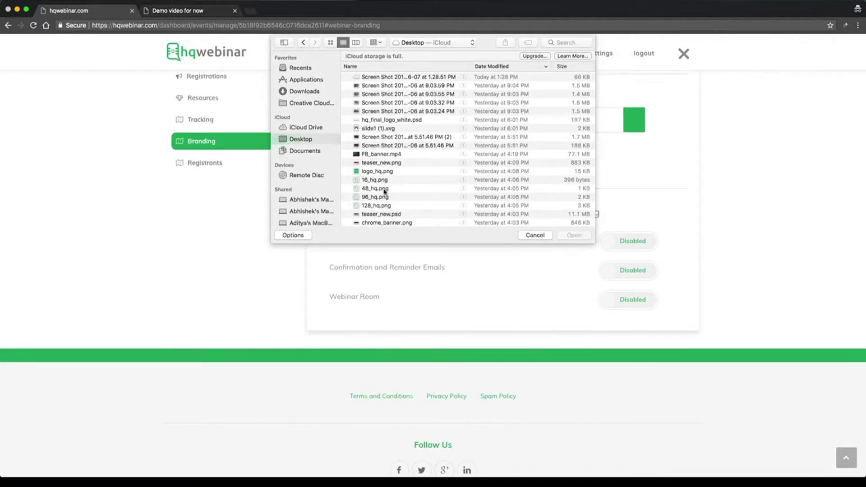
left_click(383, 207)
left_click(574, 236)
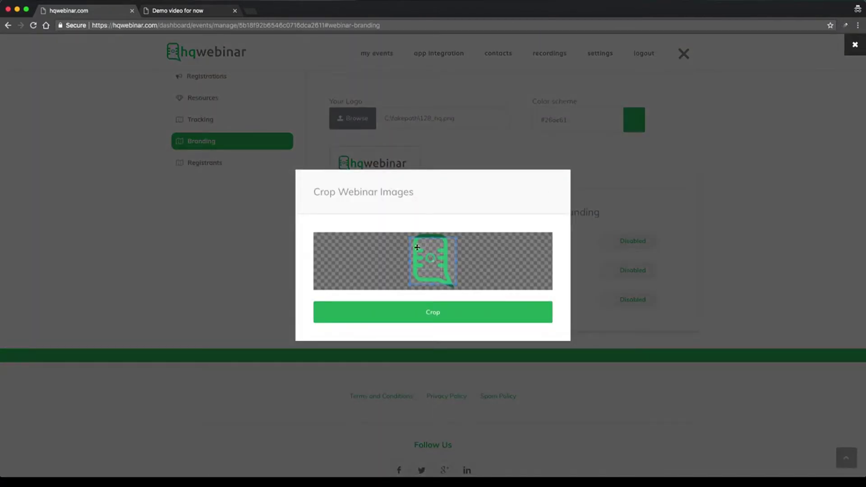
left_click_drag(409, 238, 393, 231)
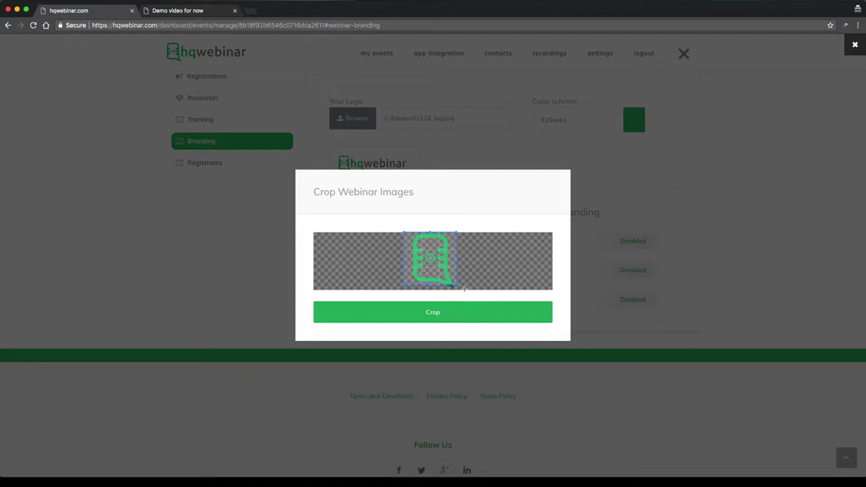
left_click_drag(457, 286, 463, 291)
left_click(472, 307)
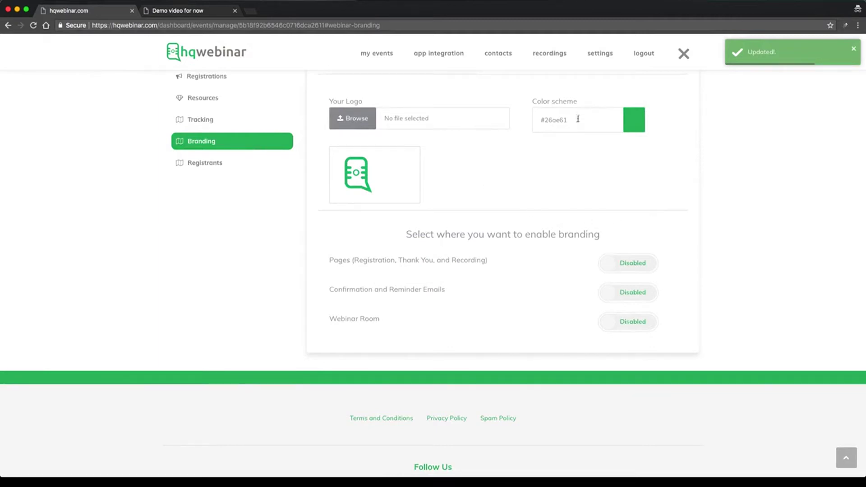
Set the branding colour scheme to sky blue #00b2ff.
left_click(578, 119)
left_click(585, 158)
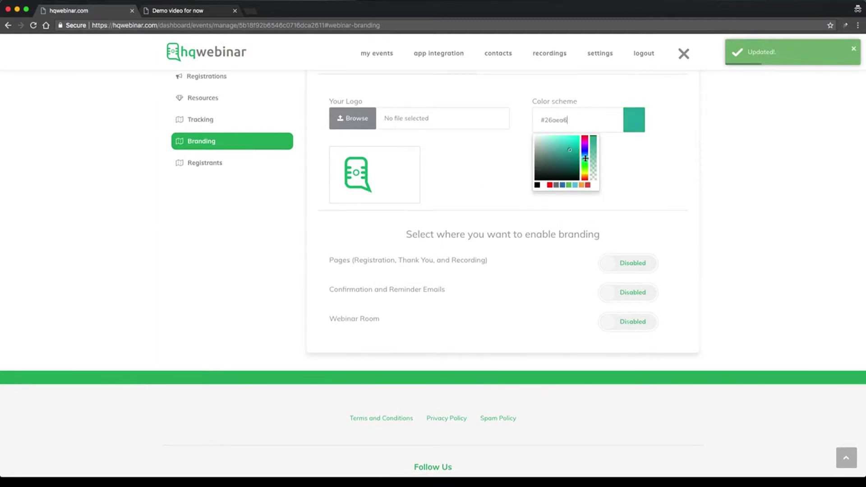
left_click_drag(571, 141, 581, 134)
left_click(585, 155)
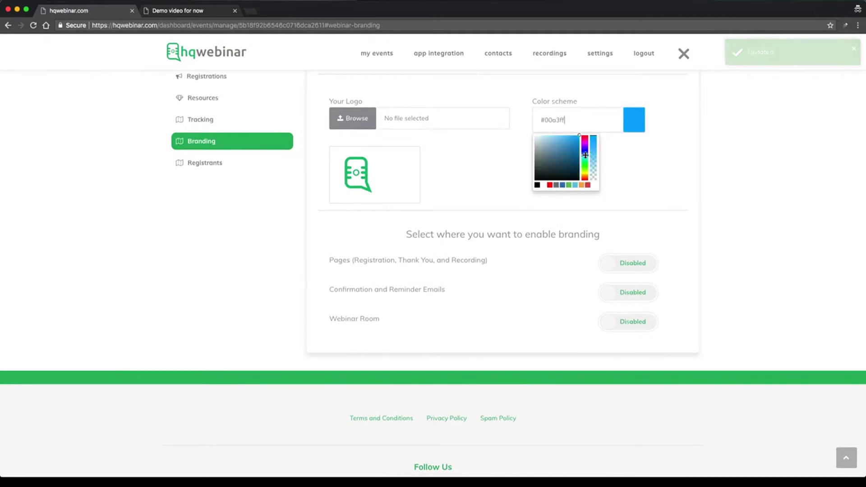
left_click(632, 147)
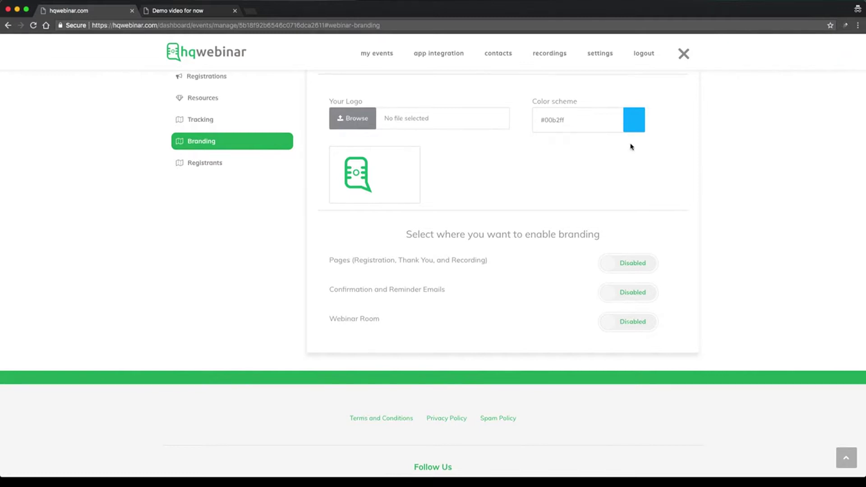
Enable branding for pages, emails and the webinar room, then preview the registration page.
left_click(638, 268)
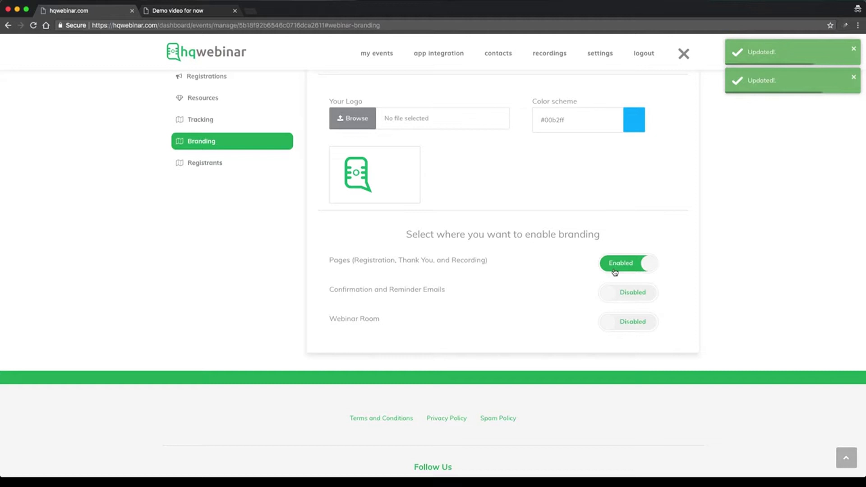
left_click(627, 294)
left_click(633, 325)
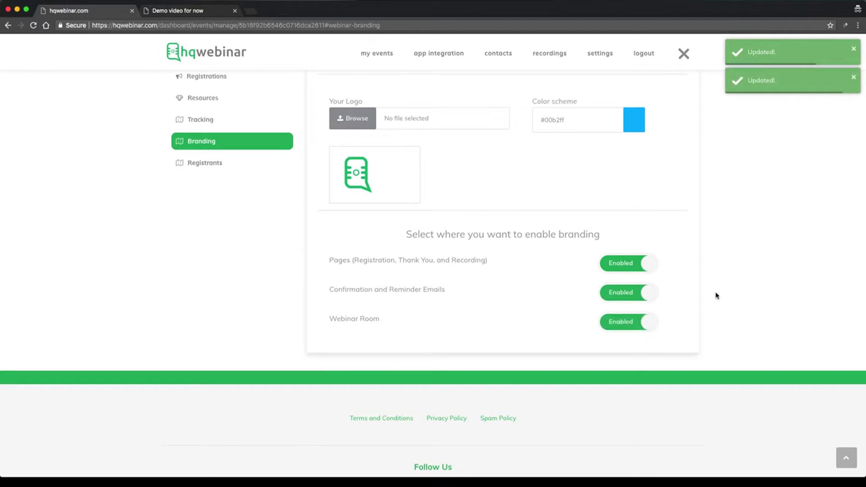
scroll(715, 294, "up", 5)
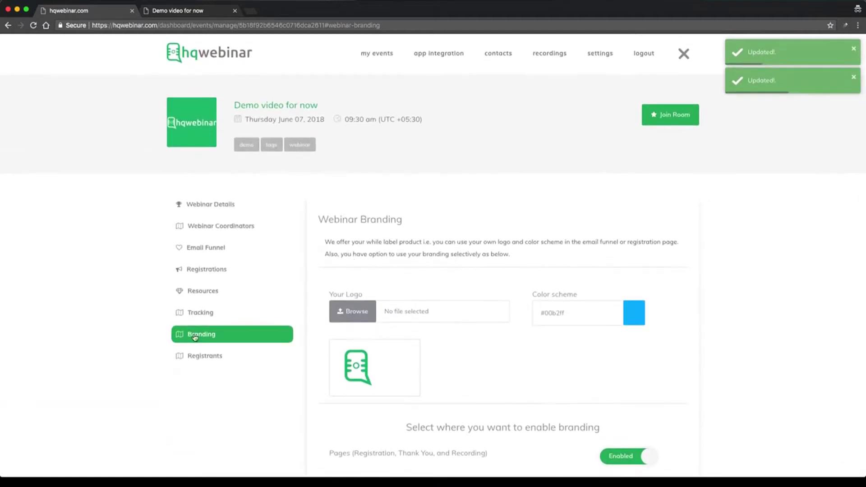
left_click(190, 11)
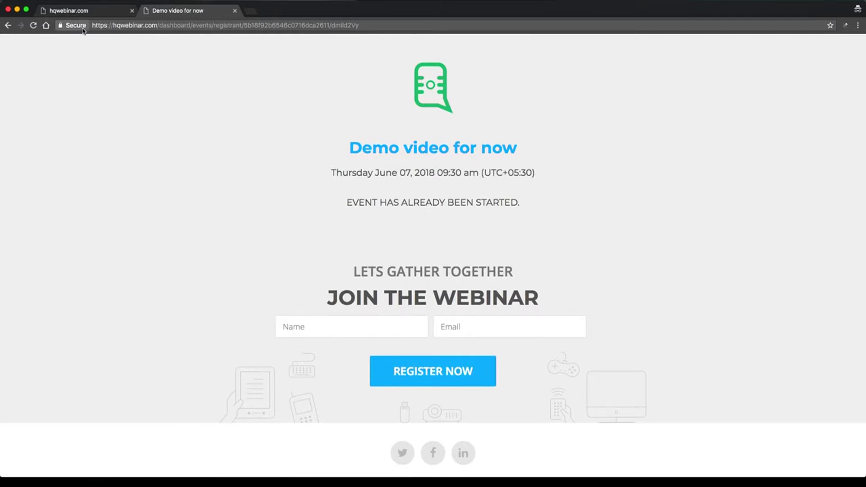
Check the event's Registrants list on the dashboard.
left_click(89, 10)
scroll(483, 236, "down", 4)
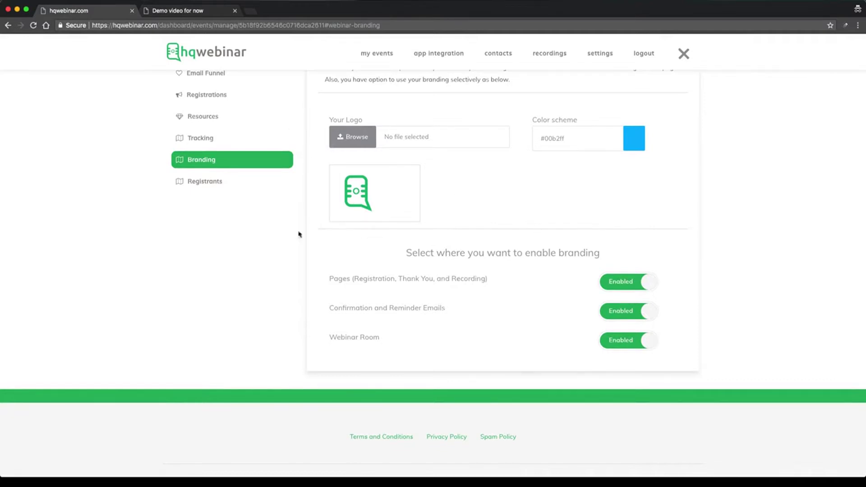
left_click(219, 182)
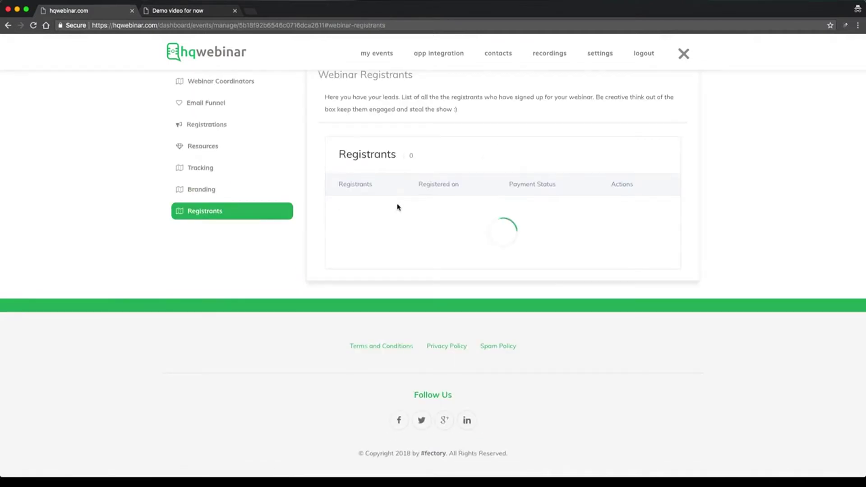
scroll(398, 207, "up", 3)
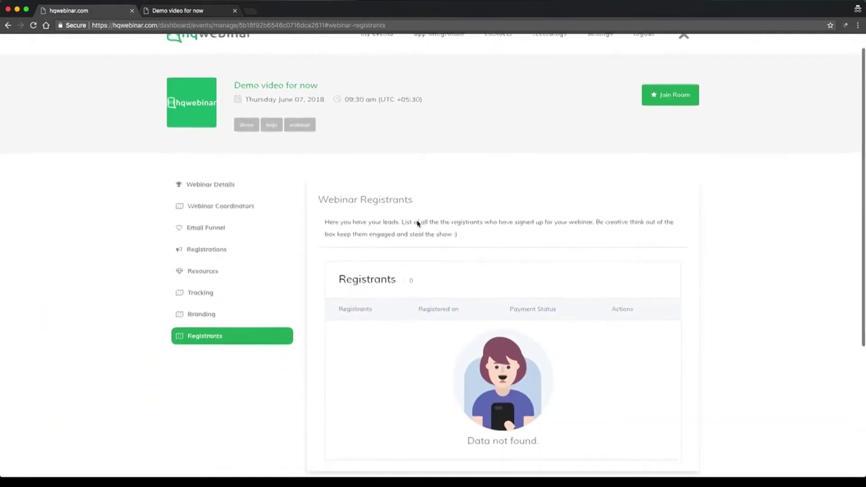
scroll(418, 223, "down", 2)
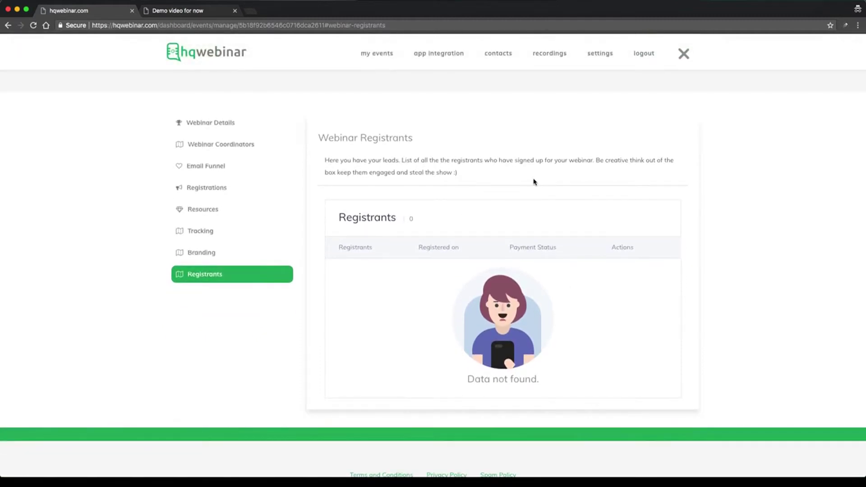
scroll(534, 179, "up", 2)
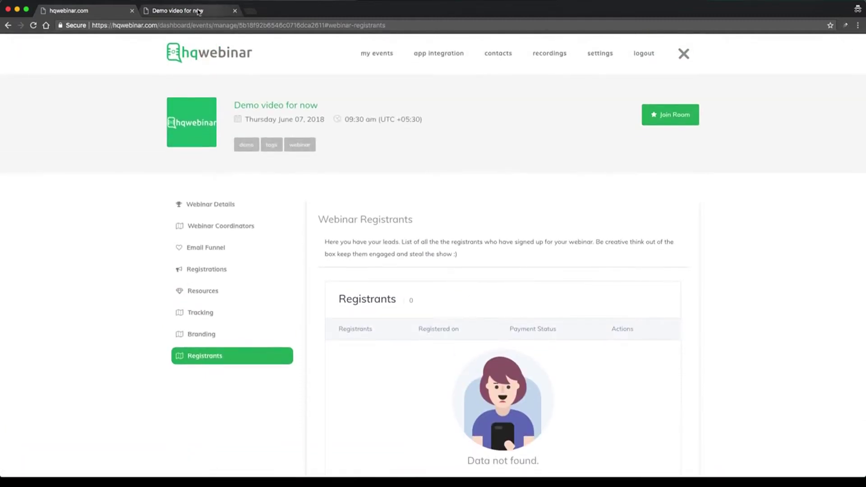
On the registration page, enter the attendee's name and autofilled e-mail, then register.
left_click(199, 12)
left_click(328, 324)
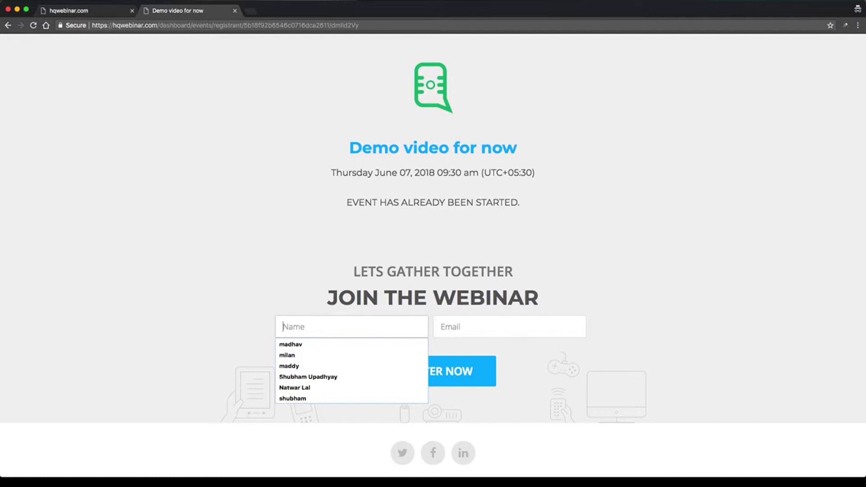
type("shubhan")
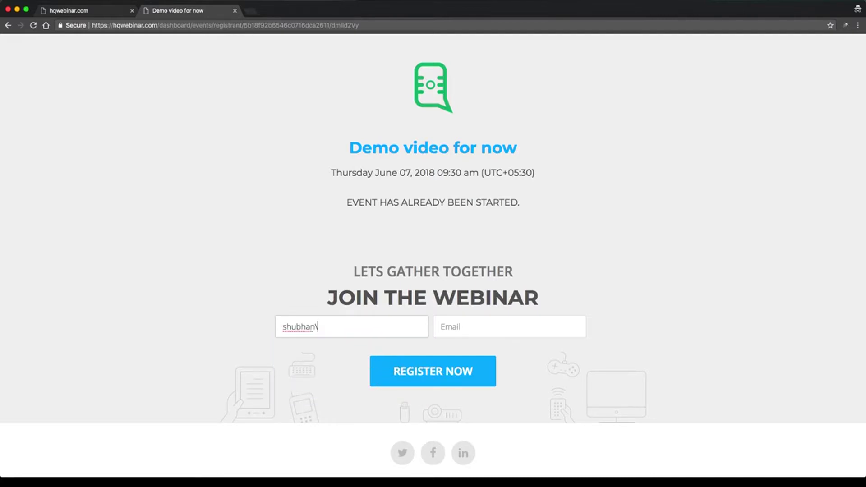
key("BackSpace")
type("m")
key("Tab")
type("shu")
key("Down")
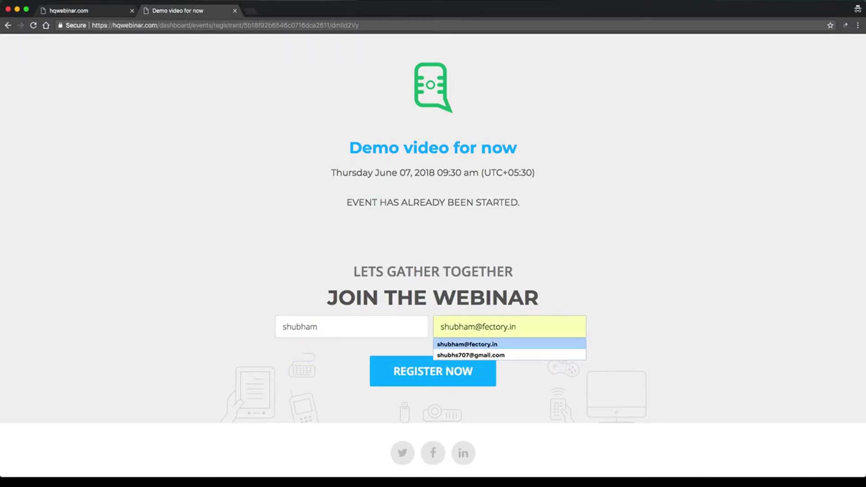
key("Return")
left_click(389, 358)
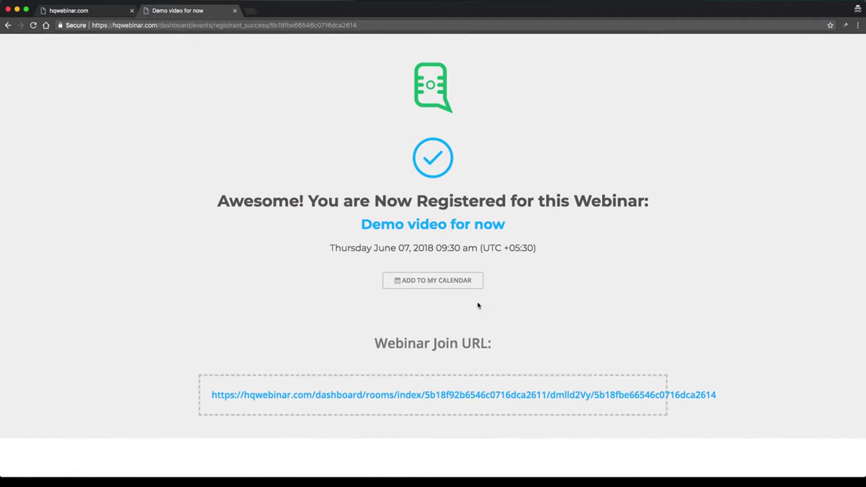
Reload Registrants to see one Pending payment registrant and recheck the confirmation page.
left_click(102, 15)
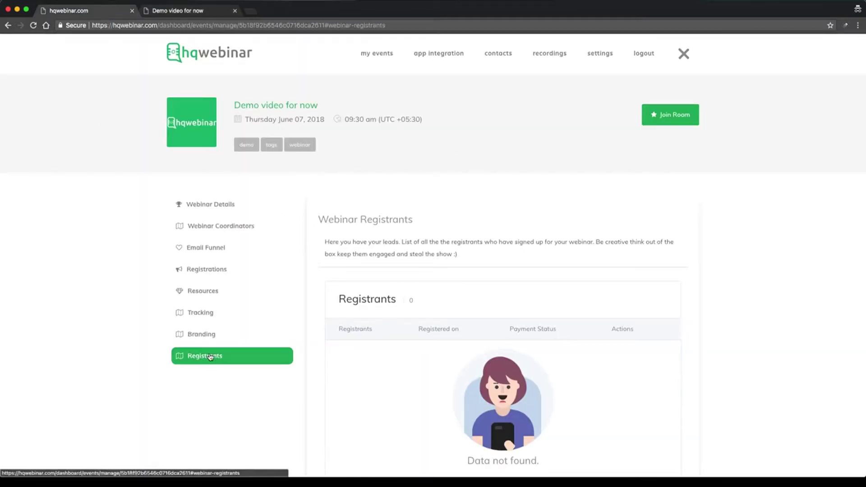
left_click(209, 356)
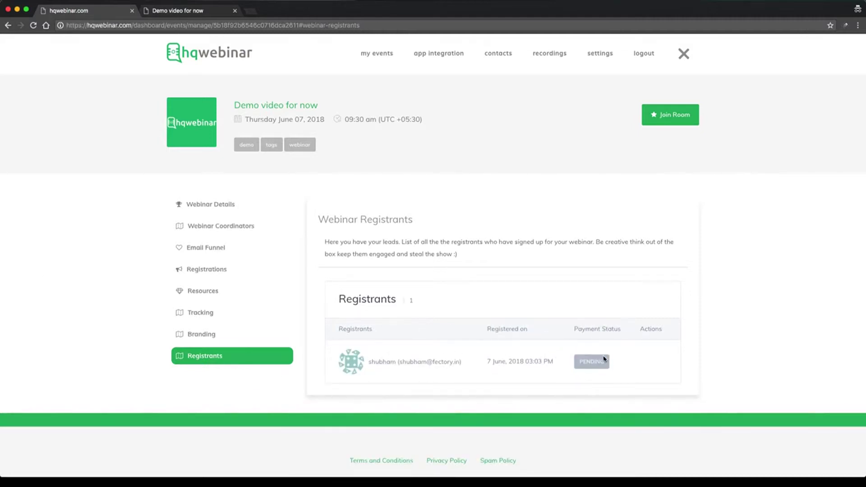
left_click(160, 11)
scroll(365, 225, "down", 2)
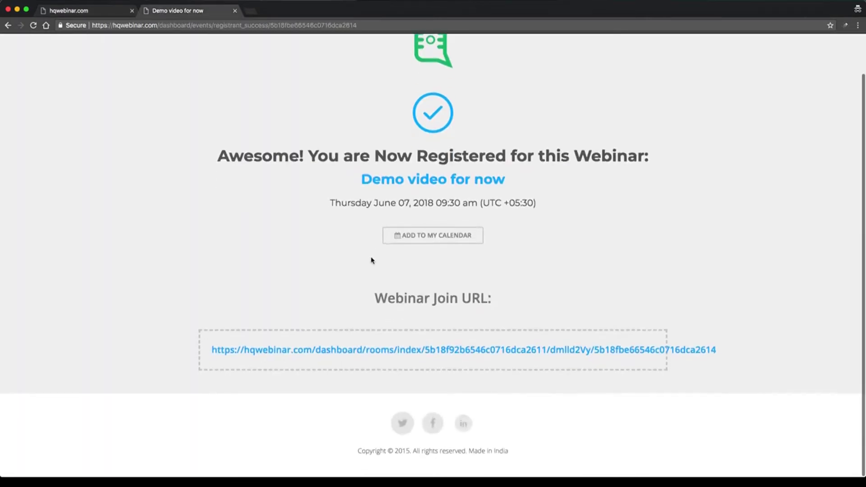
scroll(373, 257, "up", 2)
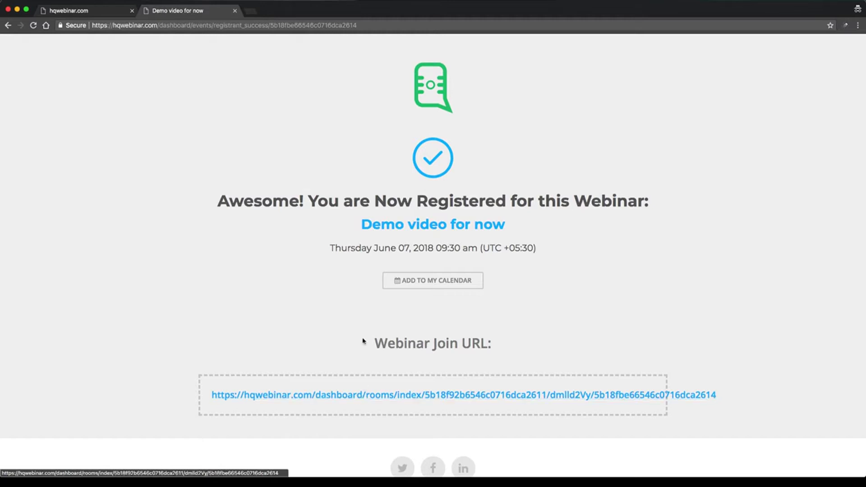
left_click(79, 11)
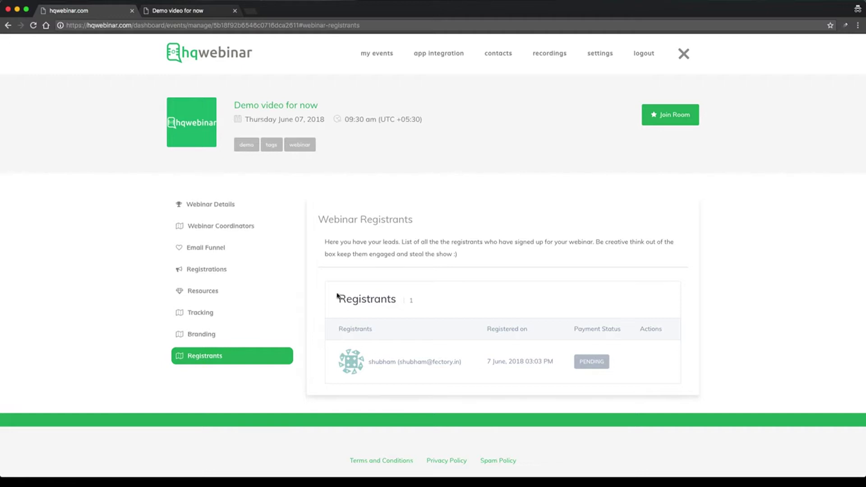
left_click(223, 204)
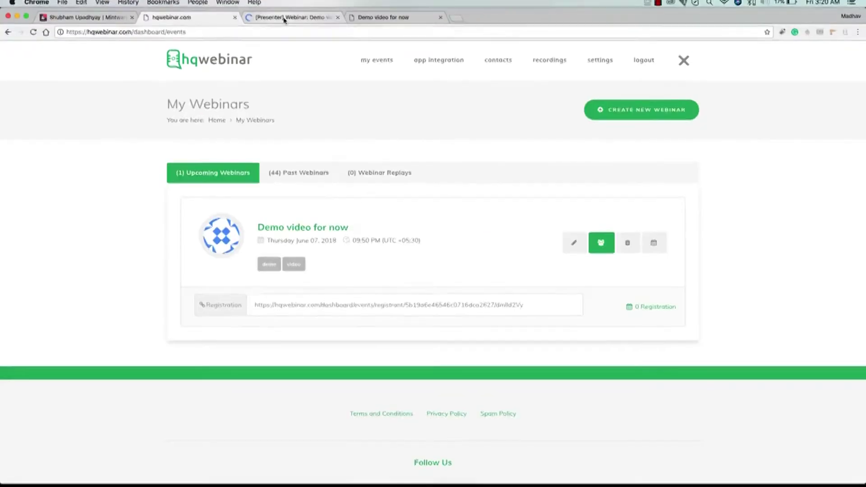
Join the presenter room and start the camera and microphone.
left_click(285, 21)
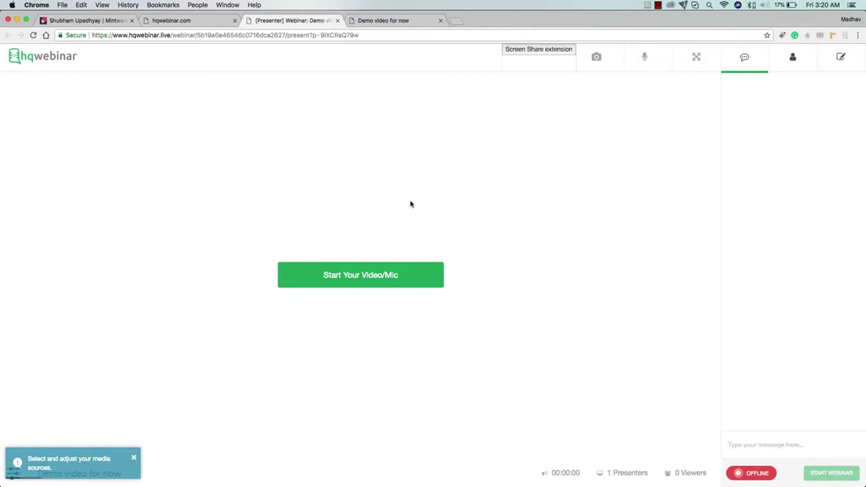
left_click(375, 274)
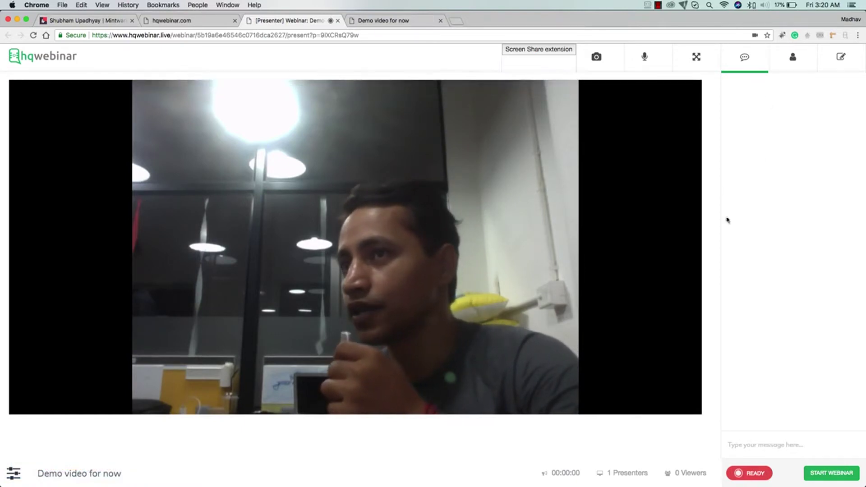
left_click(404, 20)
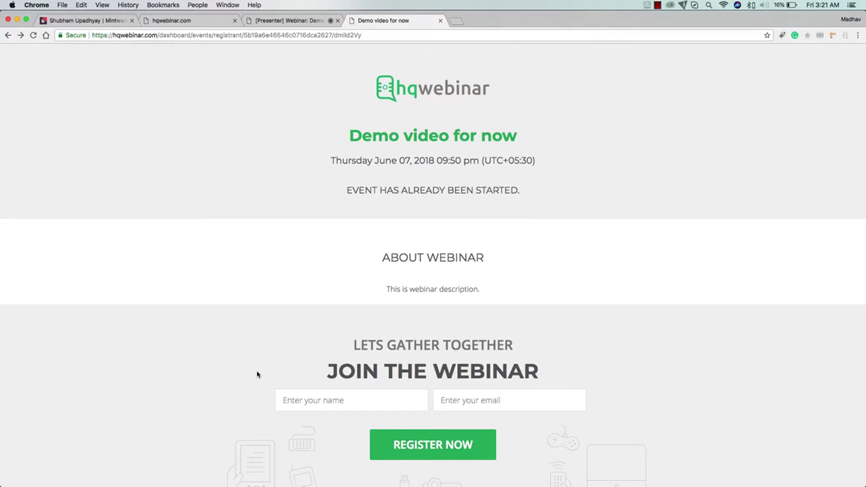
Re-register with the attendee's name and suggested e-mail to enter the attendee room.
left_click(352, 401)
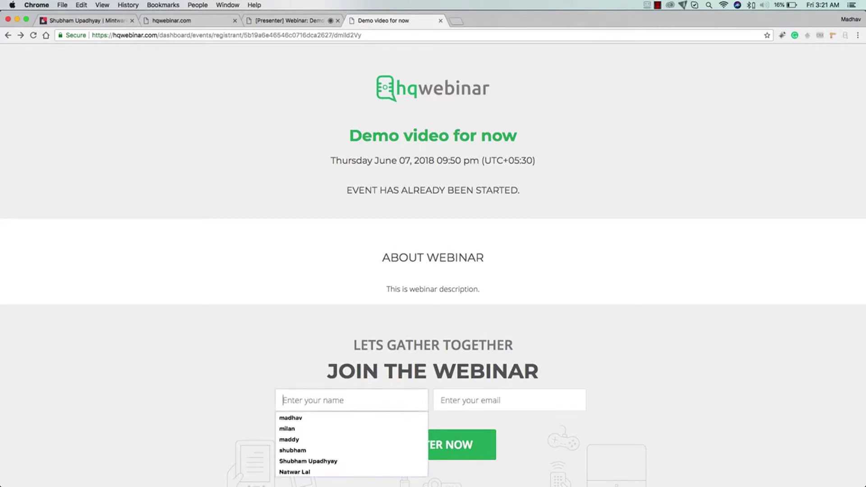
type("shubham")
key("Down")
key("Tab")
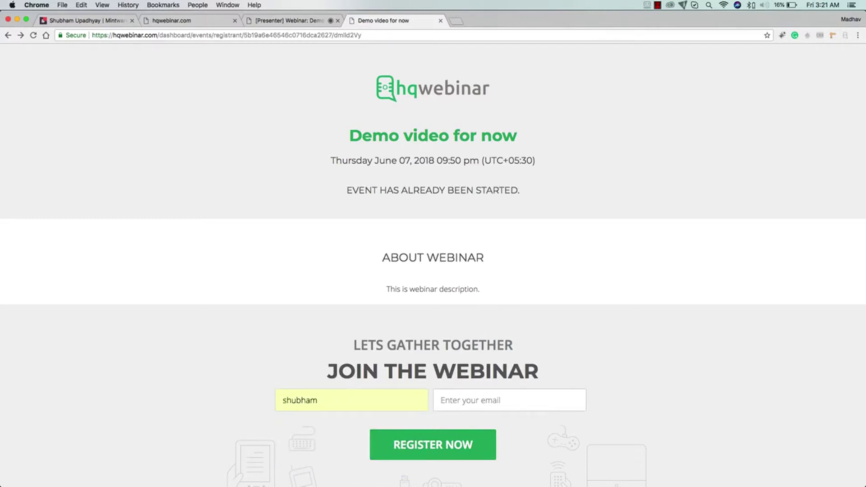
type("shu")
key("Down")
key("Return")
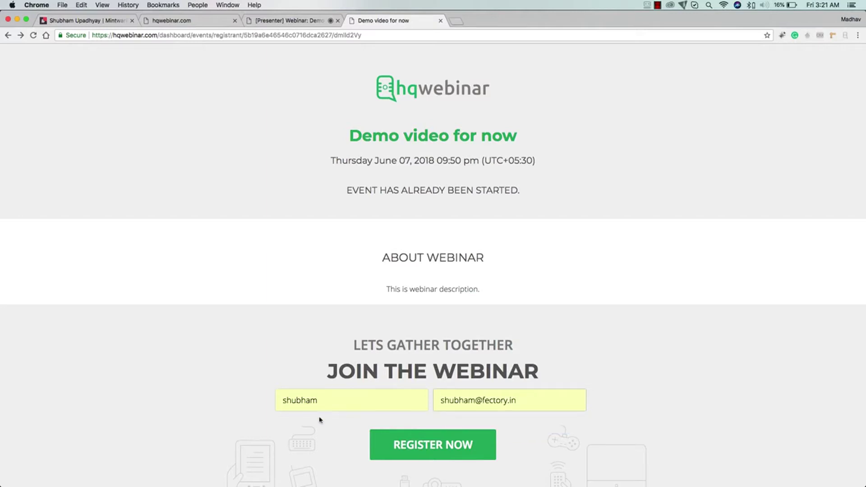
left_click(403, 441)
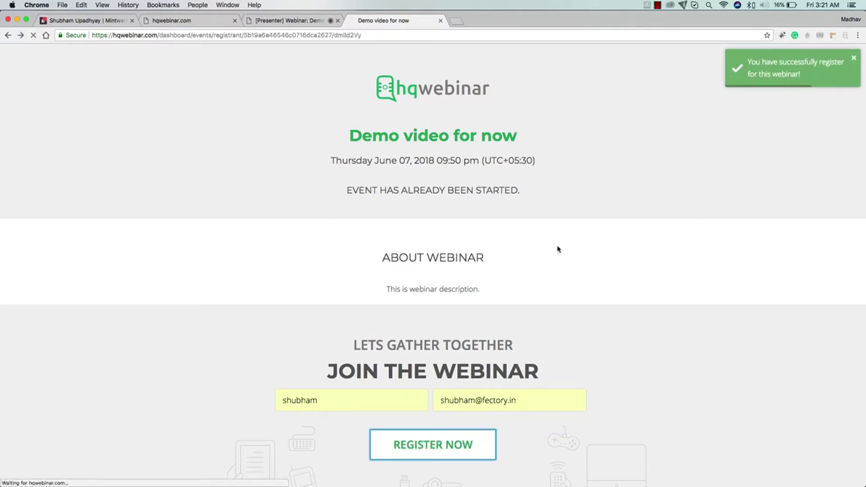
scroll(460, 376, "down", 1)
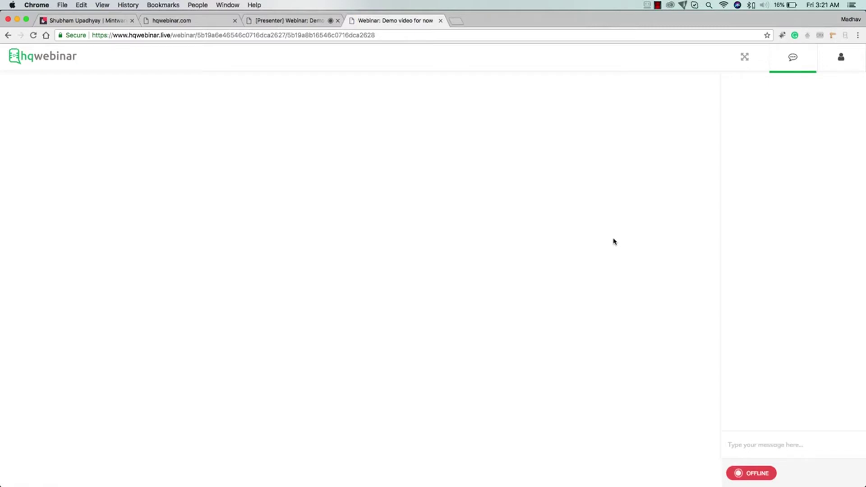
In Live Chat, send 'can you see me?' as presenter and reply 'NOt yet' as attendee.
left_click(296, 20)
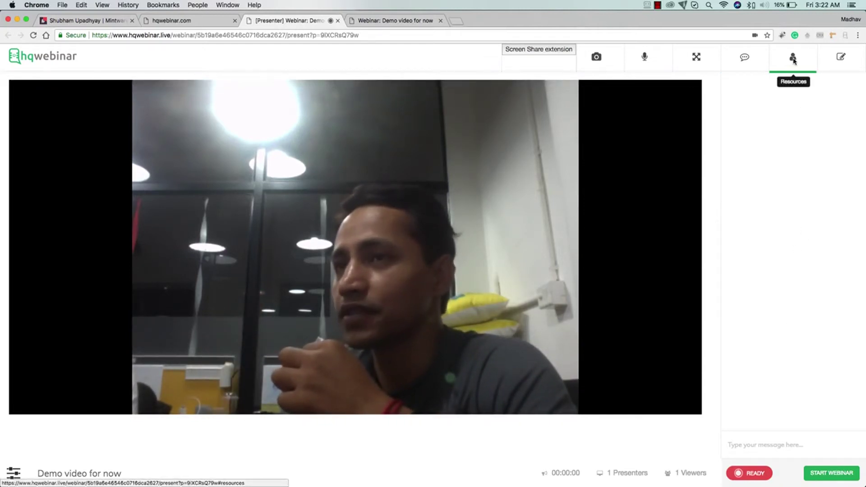
left_click(745, 57)
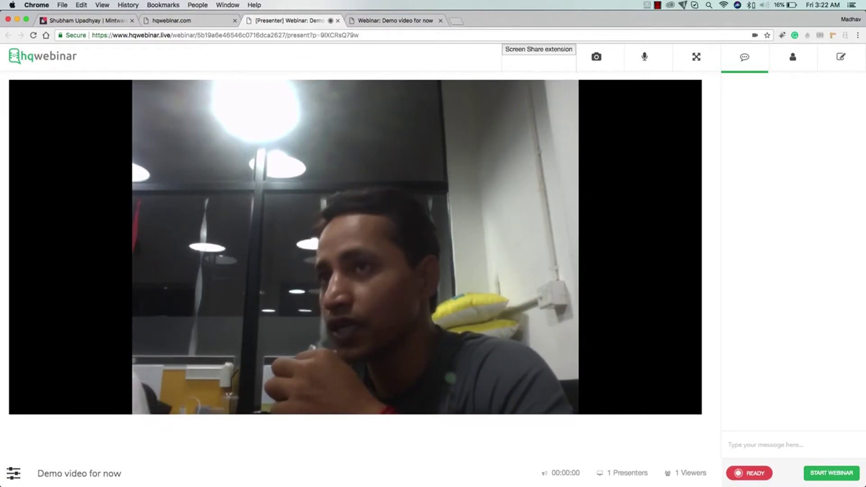
type("can y")
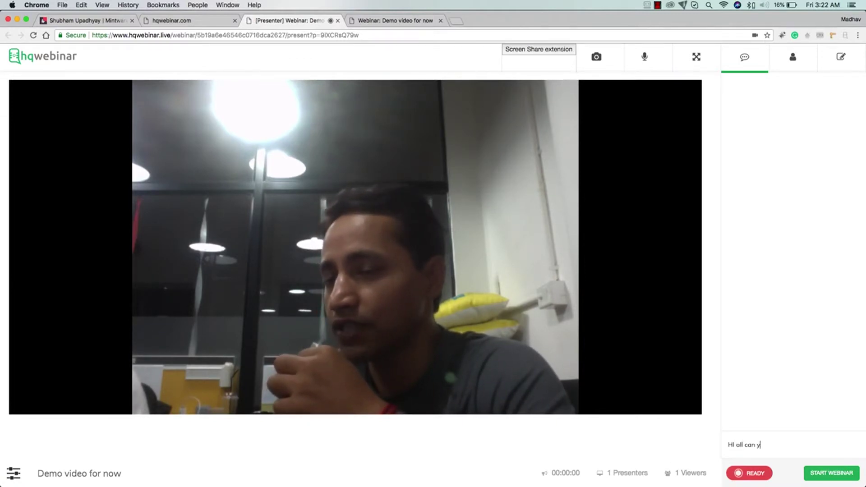
type("ou see me?")
key("Return")
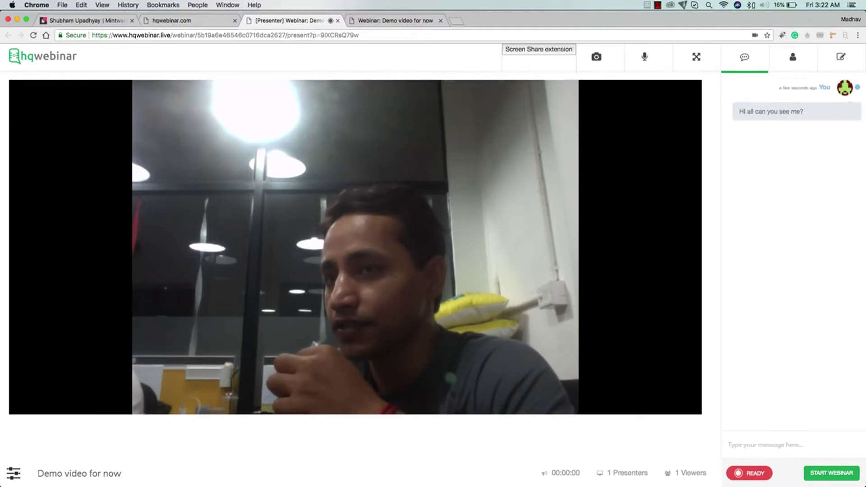
left_click(378, 21)
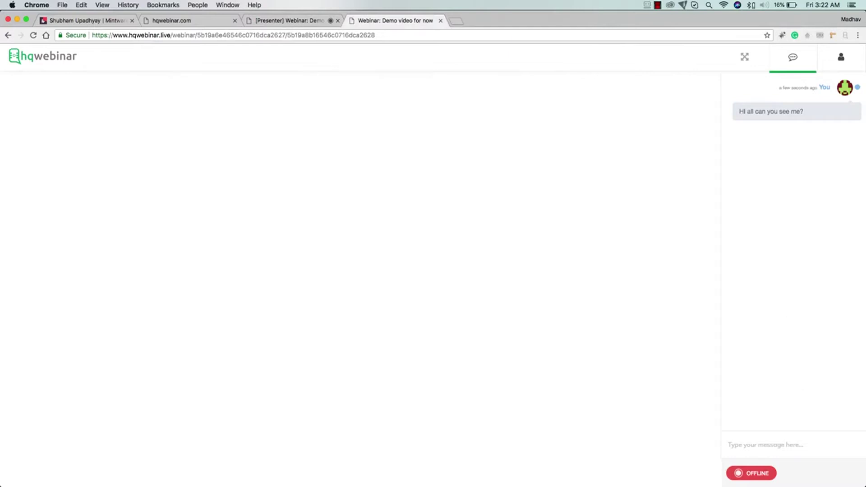
type("NOt yet")
key("Return")
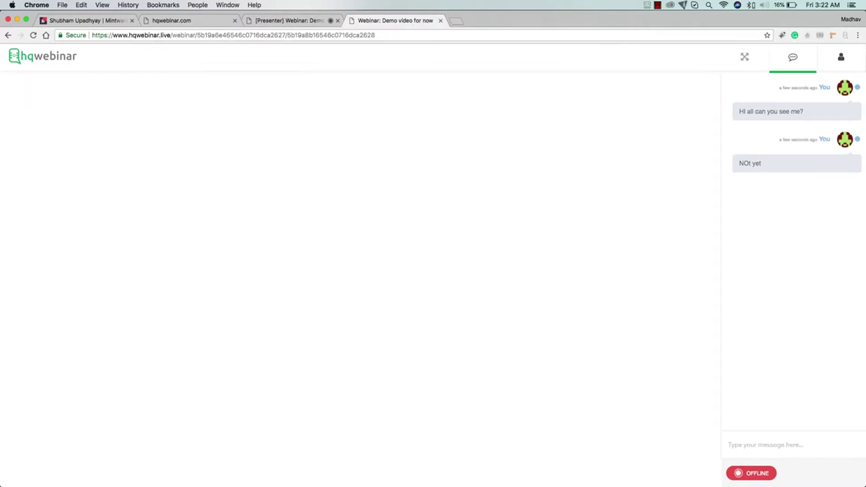
Post 'Ok let me start this webinar' as presenter, then start the webinar broadcast.
left_click(271, 21)
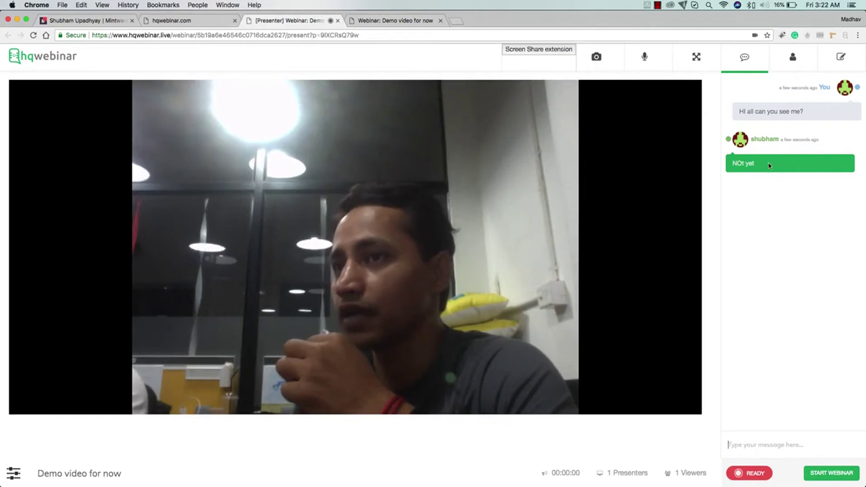
type("Ok le")
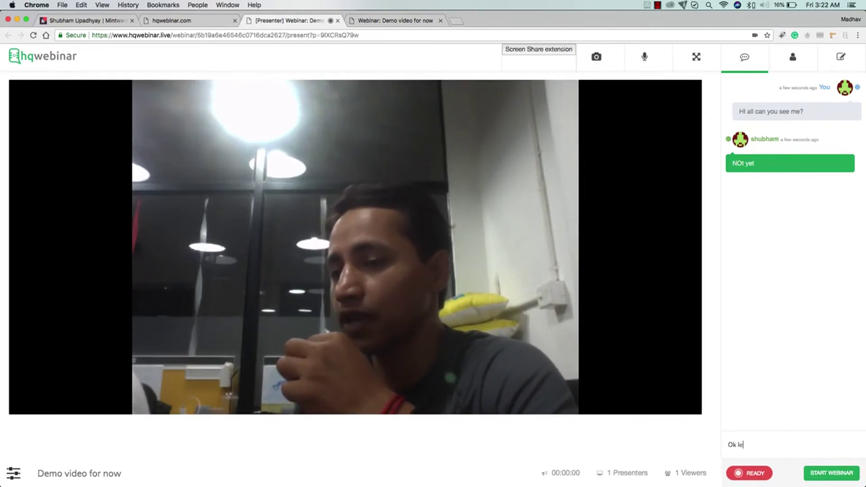
type("t me start t")
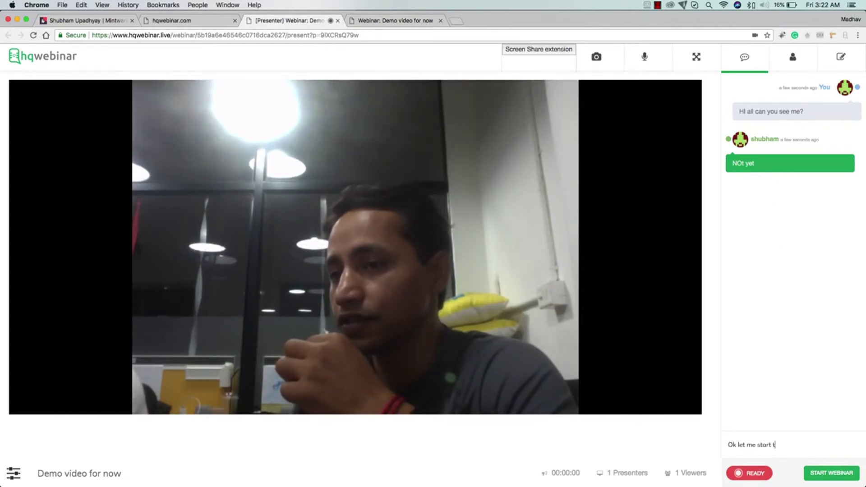
type("his webinar")
key("Return")
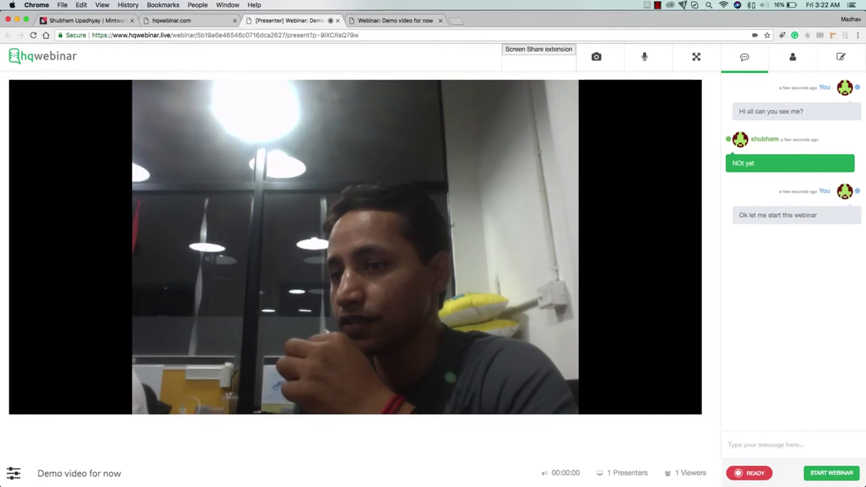
left_click(385, 20)
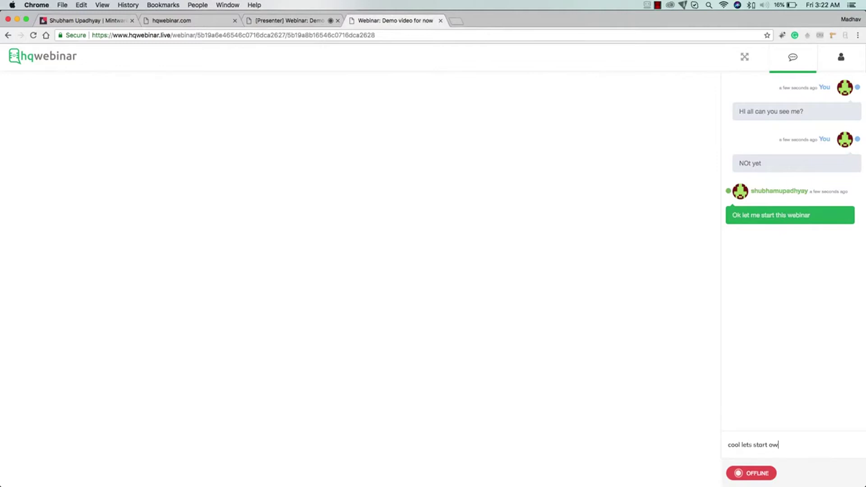
key("Return")
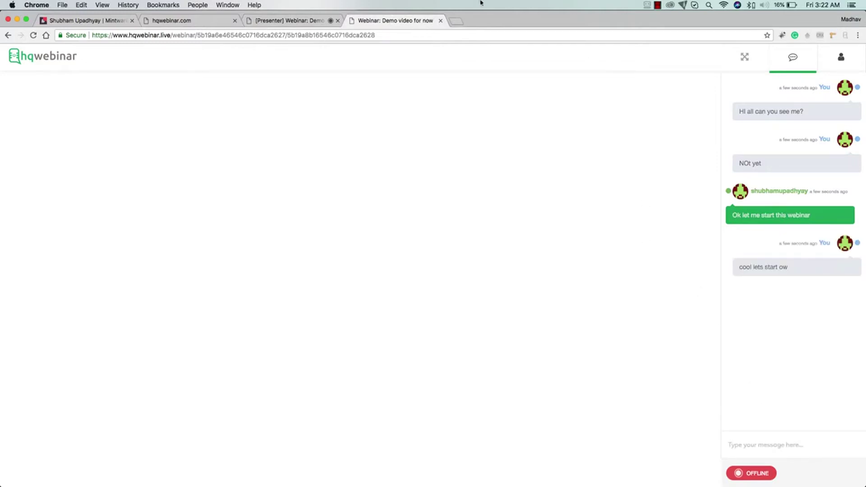
left_click(307, 23)
left_click(833, 472)
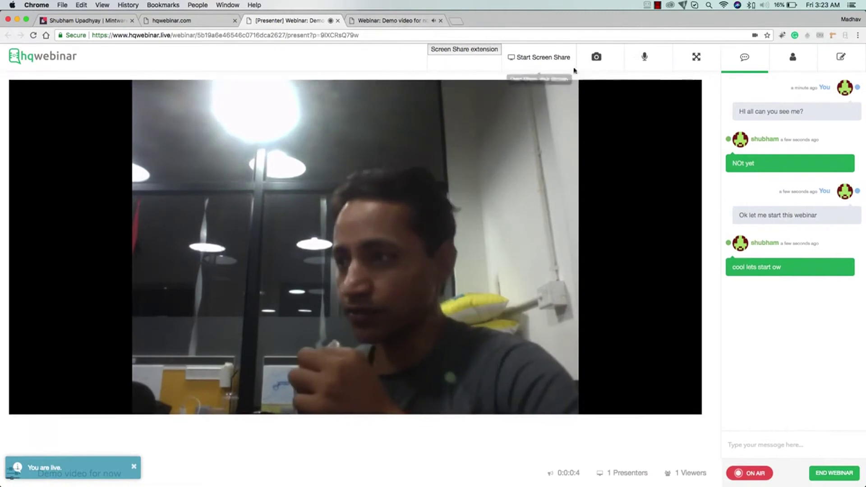
Mute the presenter's microphone and check the live feed from the attendee's chat view.
left_click(645, 57)
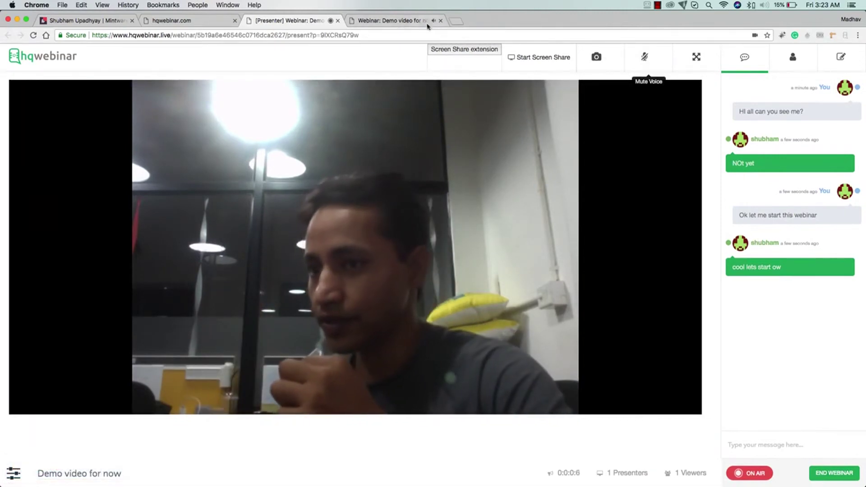
left_click(421, 21)
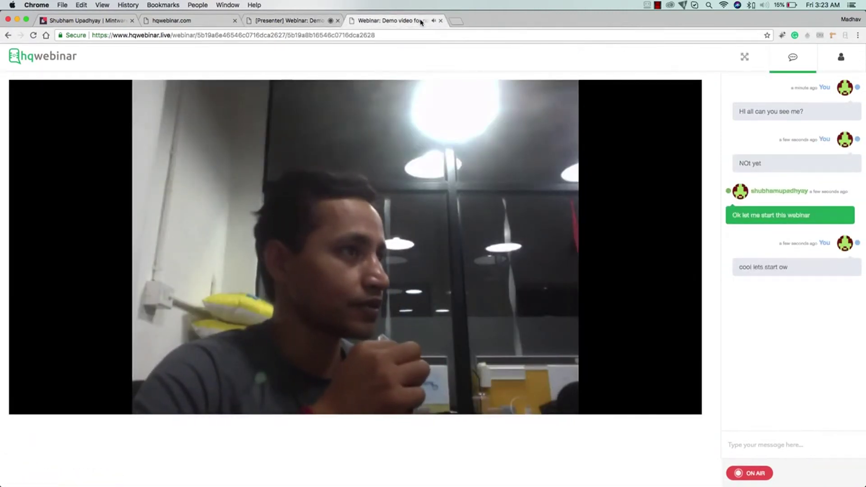
left_click(767, 445)
Send 'I can see you now' and ':)' as chat messages from the attendee's viewer.
type("I")
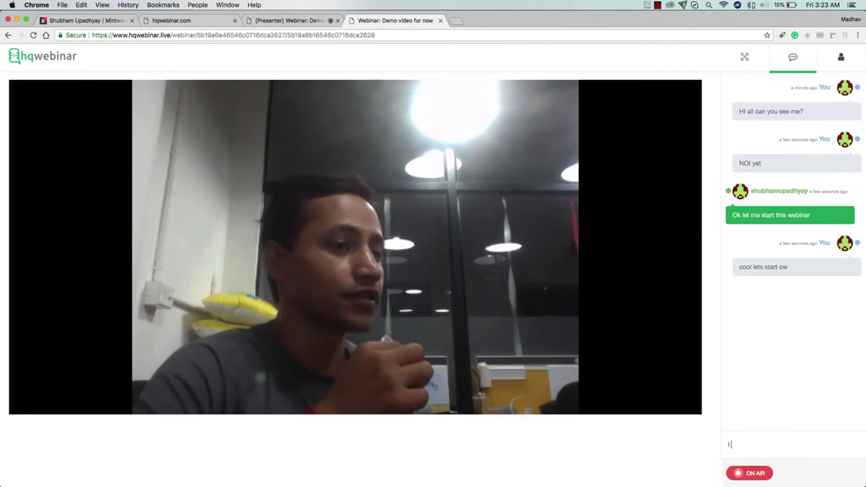
type(" can see you no")
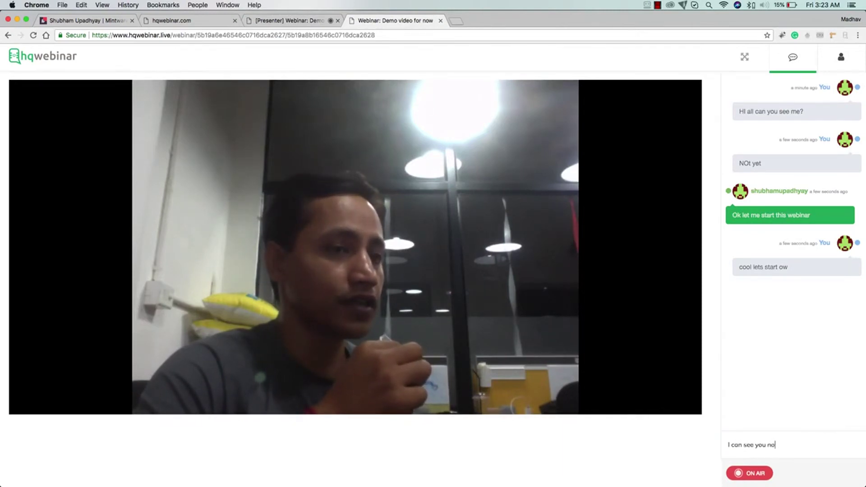
type("w")
key("Return")
type(":)")
key("Return")
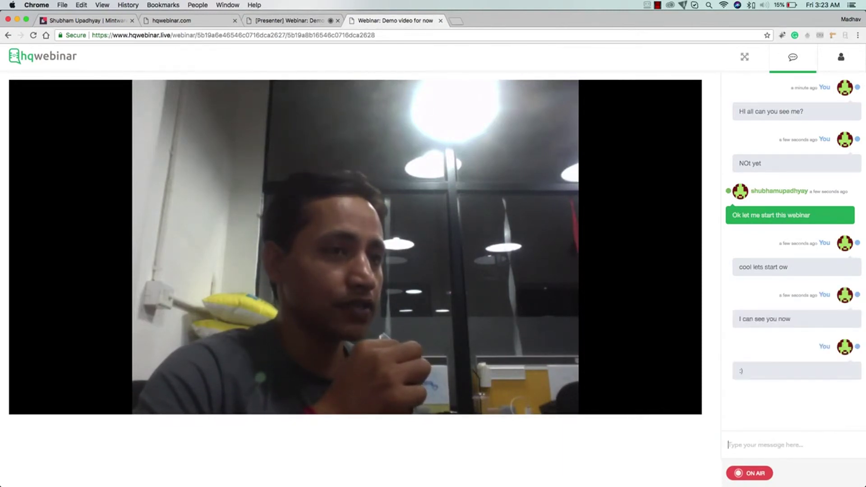
Reply 'Awesome!' as the presenter, check it in the attendee's chat, then return to the presenter.
left_click(344, 19)
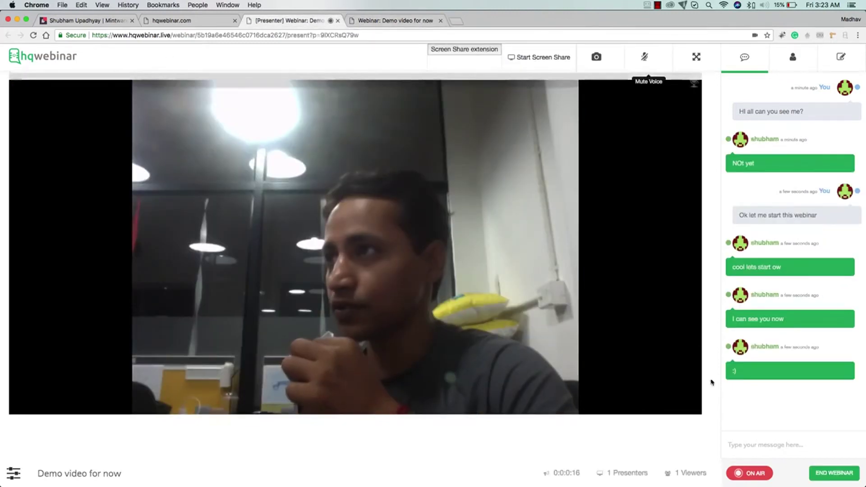
type("Aweo")
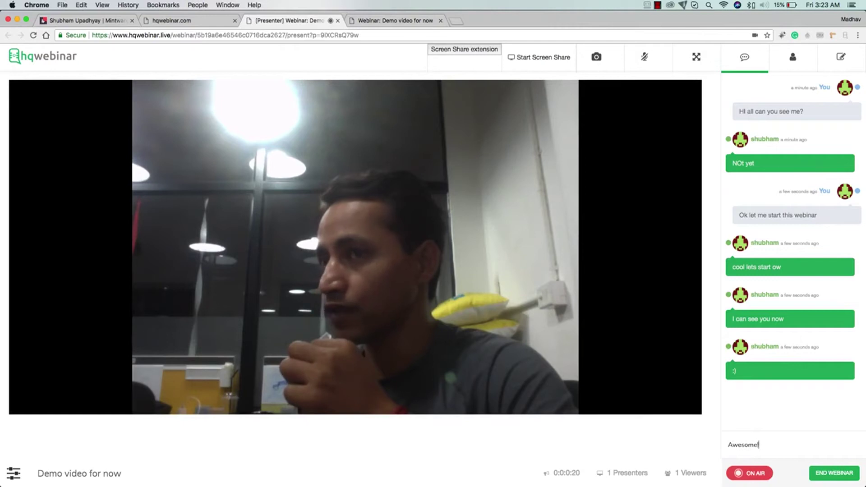
type("ome!")
key("Return")
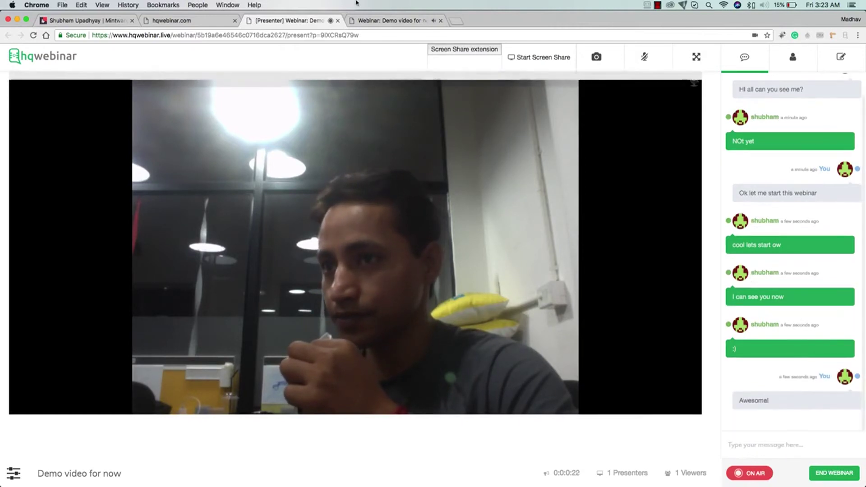
left_click(388, 20)
scroll(804, 234, "down", 1)
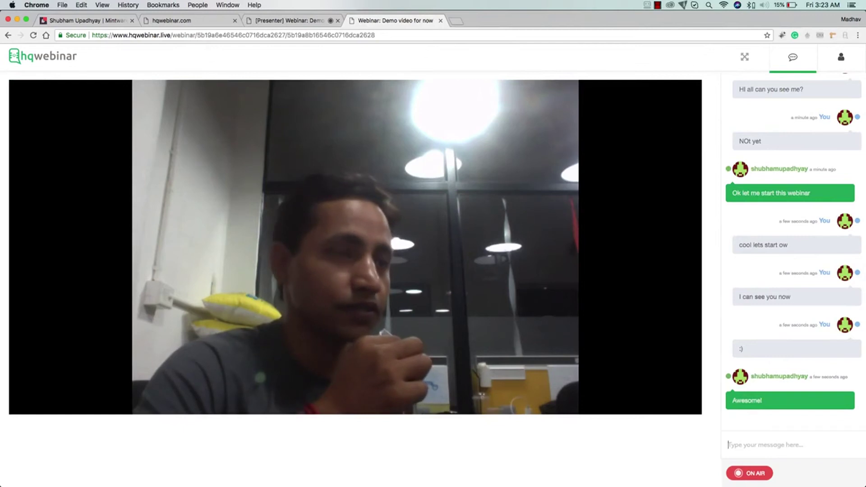
left_click(284, 21)
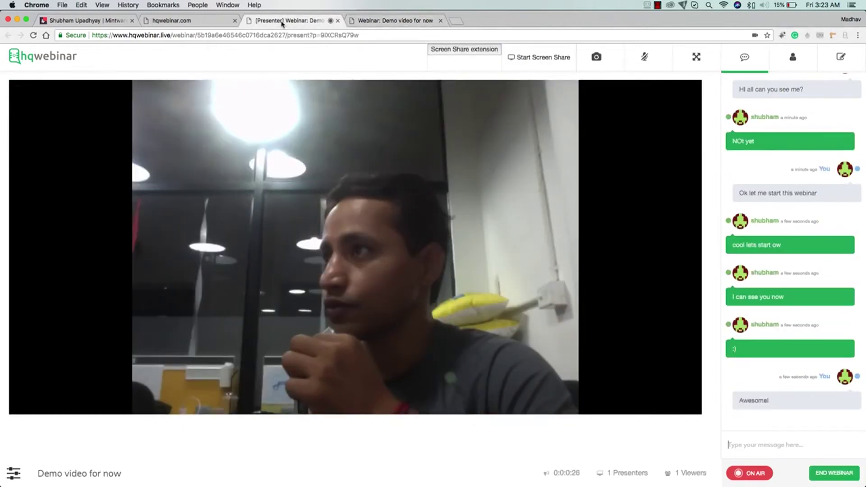
Share the 'JV Invite - HQwebinar.com' window from the presenter's room.
left_click(535, 56)
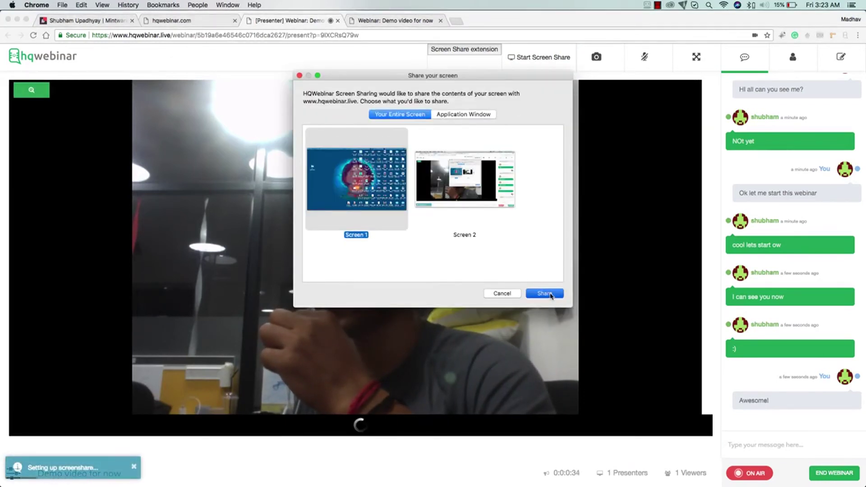
left_click(446, 115)
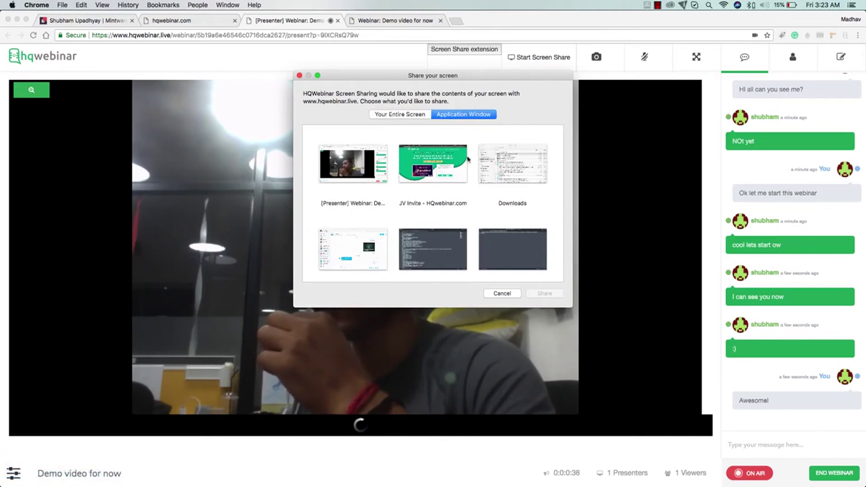
left_click(439, 163)
left_click(546, 294)
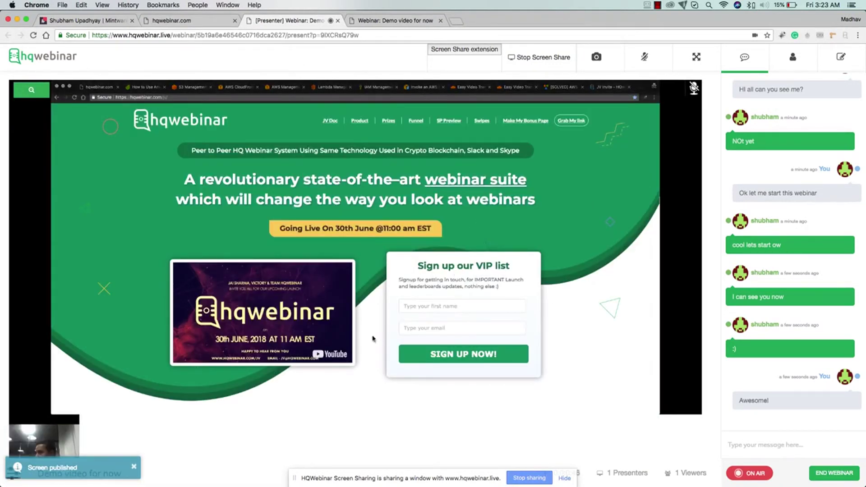
Put the webcam back on stage, then enlarge the shared screen on the attendee's viewer page.
mouse_move(46, 433)
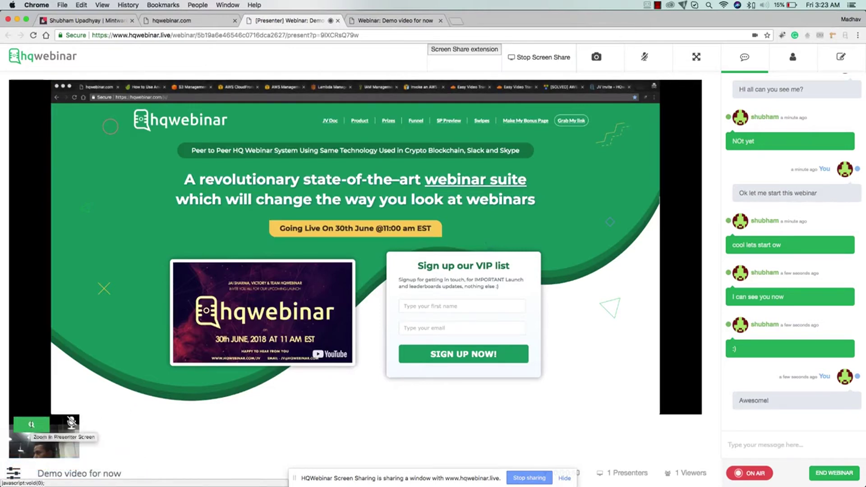
left_click(31, 425)
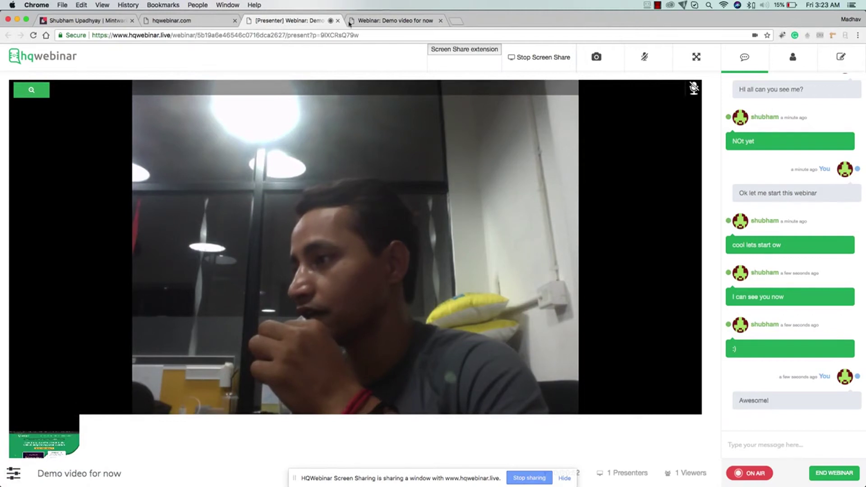
left_click(393, 20)
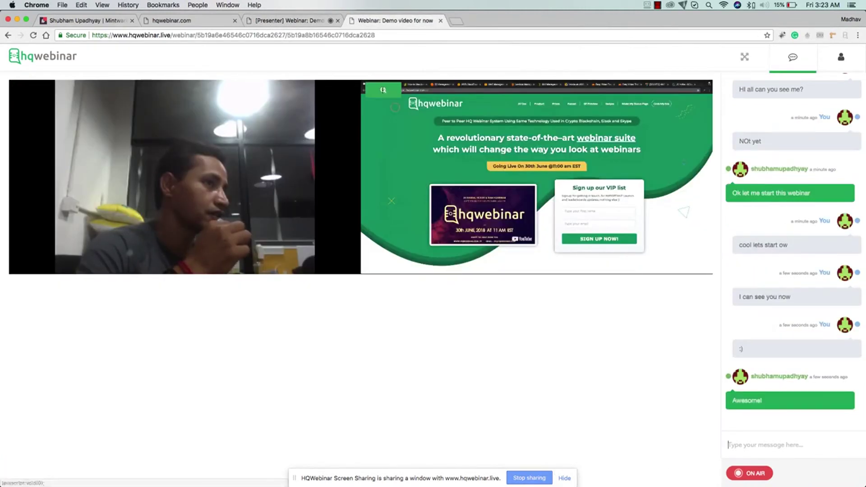
left_click(384, 90)
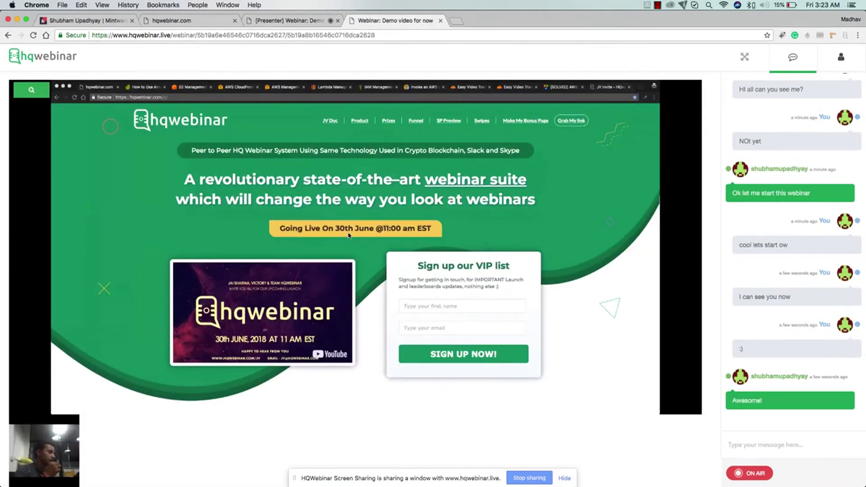
Swap the webcam and shared screen on the attendee's main stage repeatedly, ending on the presenter page.
left_click(33, 424)
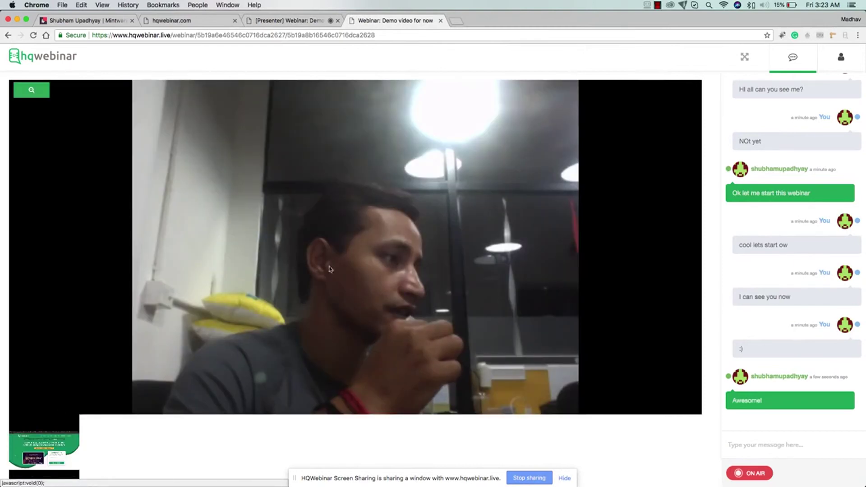
mouse_move(30, 424)
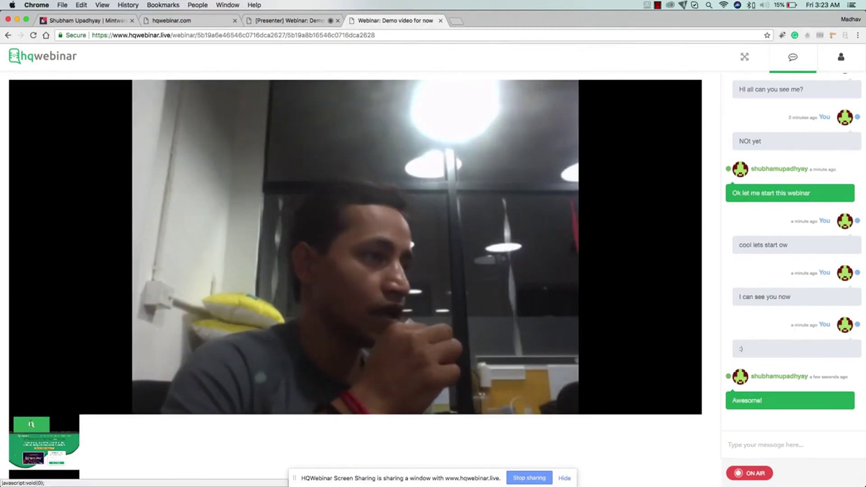
left_click(31, 425)
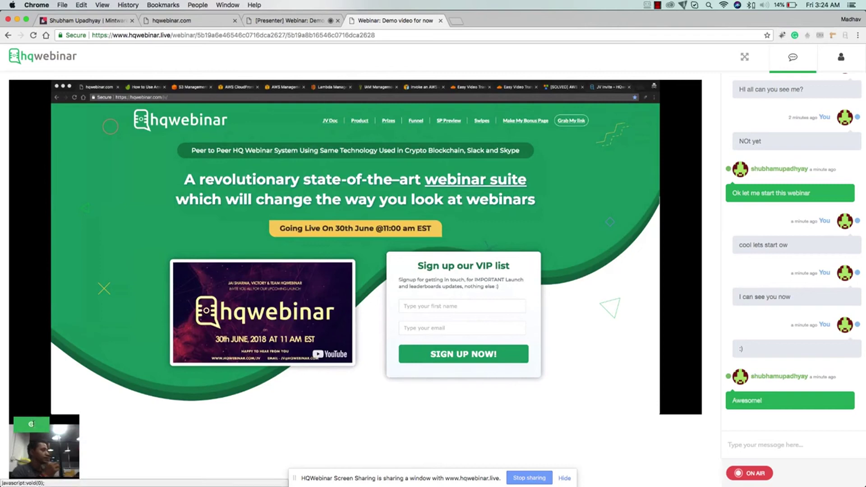
left_click(31, 424)
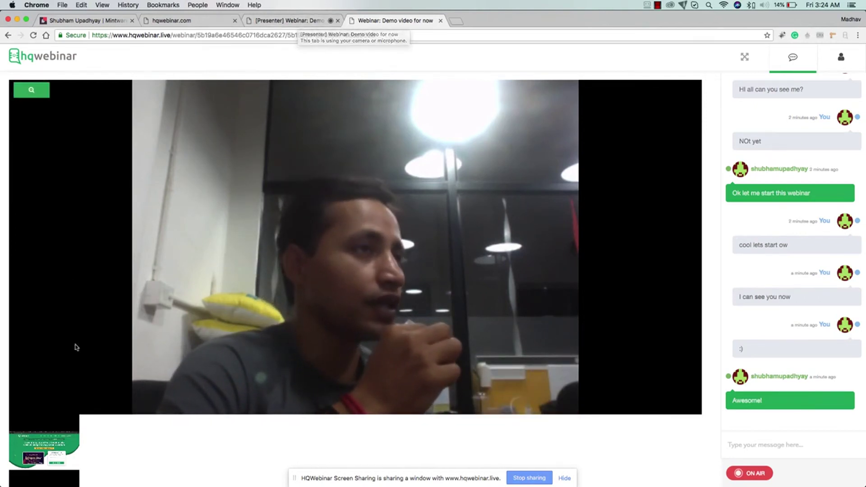
mouse_move(31, 425)
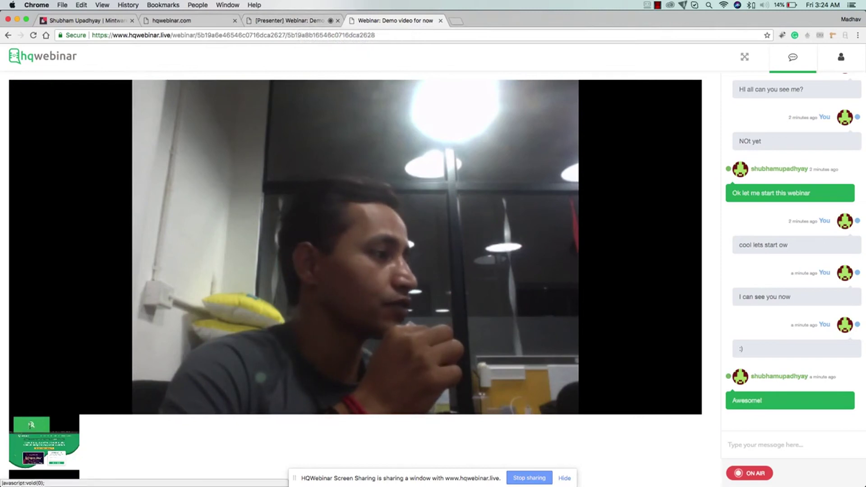
left_click(30, 425)
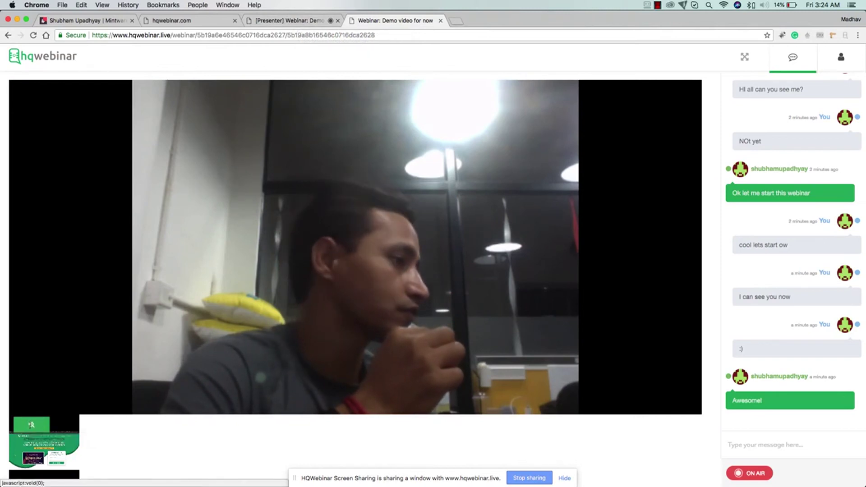
left_click(31, 425)
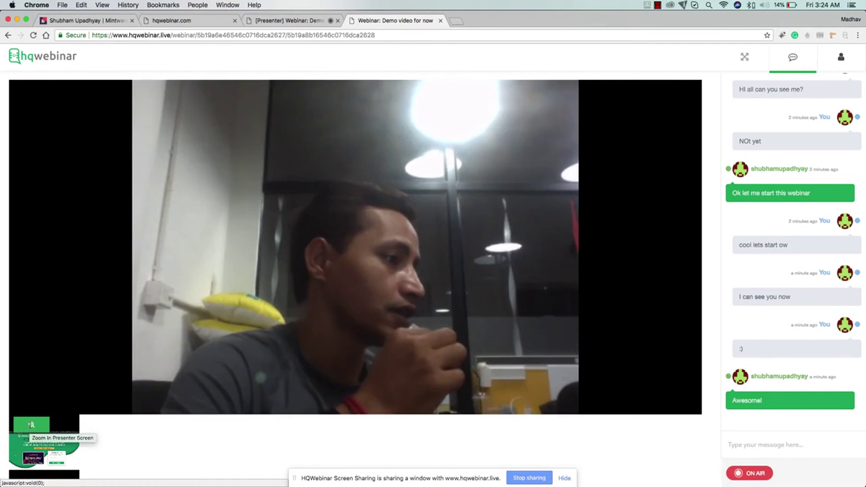
left_click(31, 425)
left_click(31, 425)
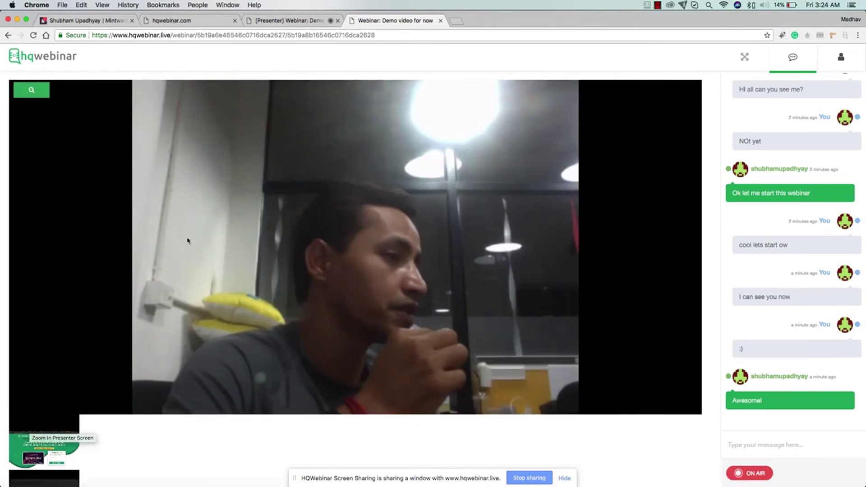
left_click(289, 20)
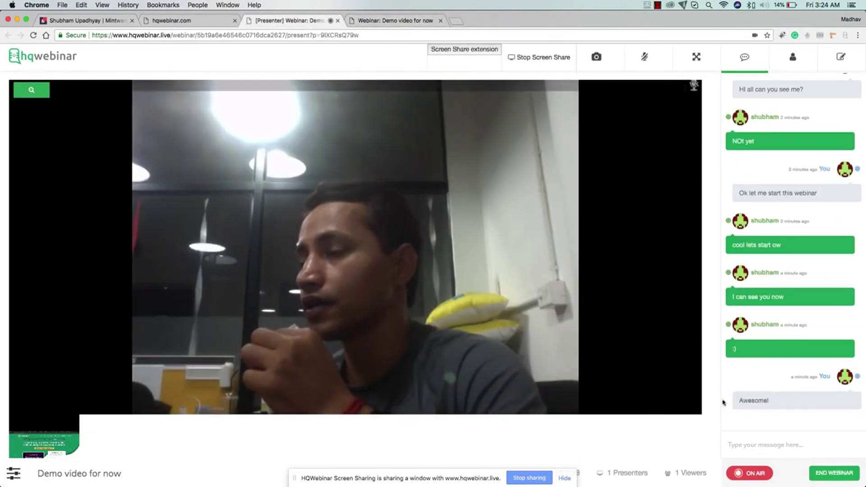
Toggle the camera off and on three times, leaving video live, then mute the microphone.
left_click(597, 57)
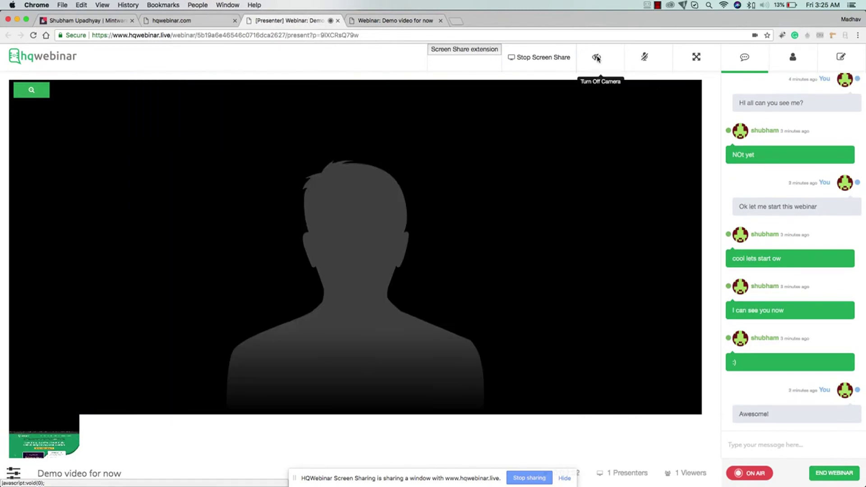
left_click(597, 57)
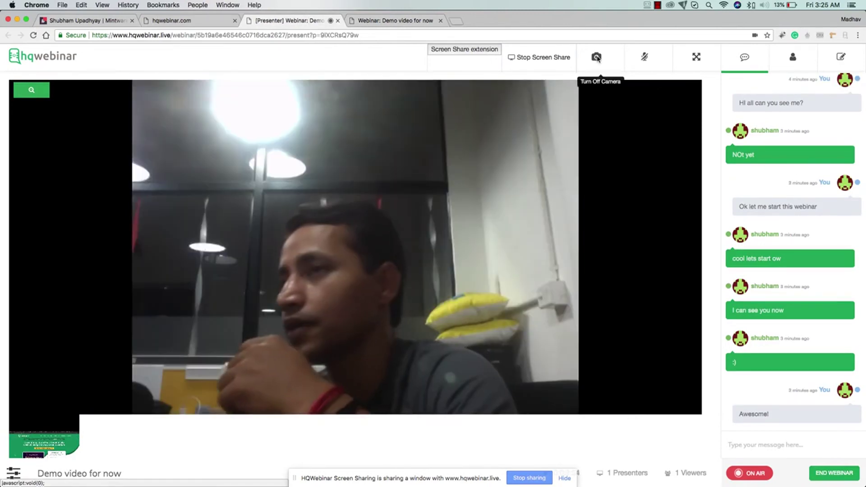
left_click(597, 58)
left_click(597, 58)
left_click(597, 57)
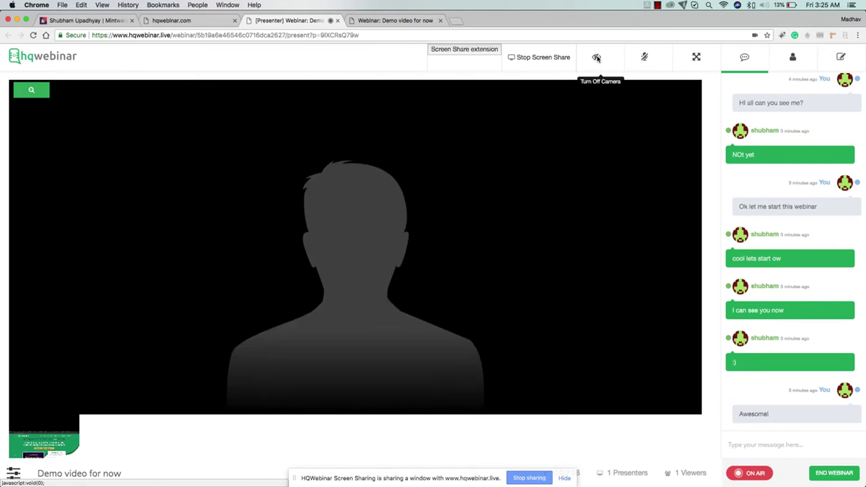
left_click(598, 57)
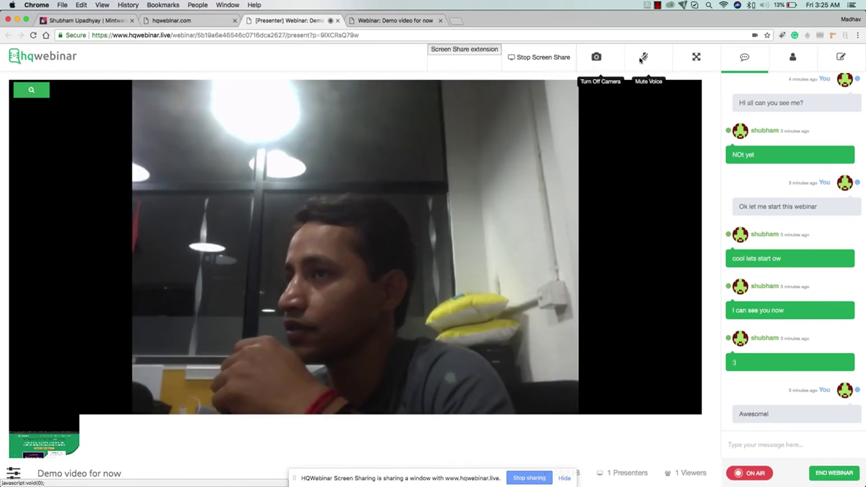
left_click(646, 57)
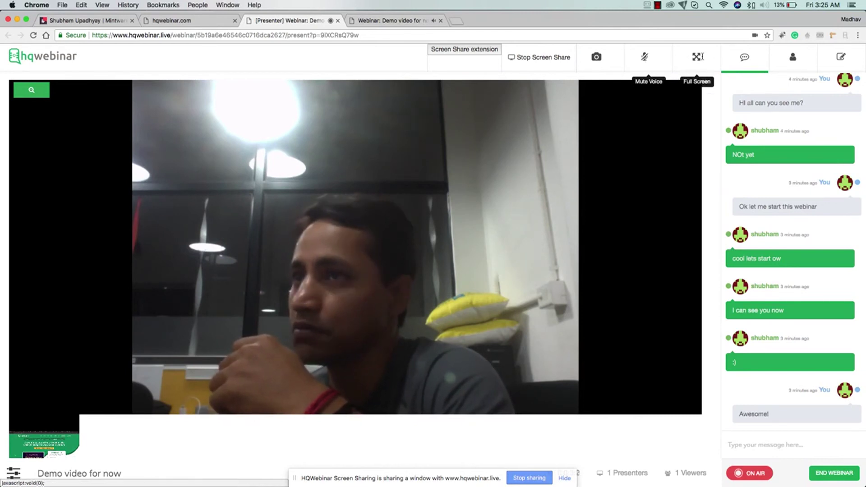
Add the session note 'HI this is note', fixing the typo.
left_click(841, 57)
left_click(786, 445)
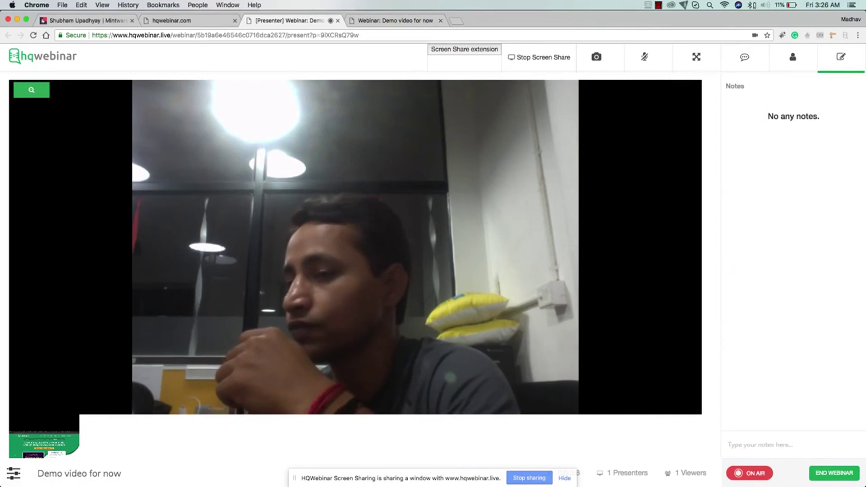
type("HI this is ")
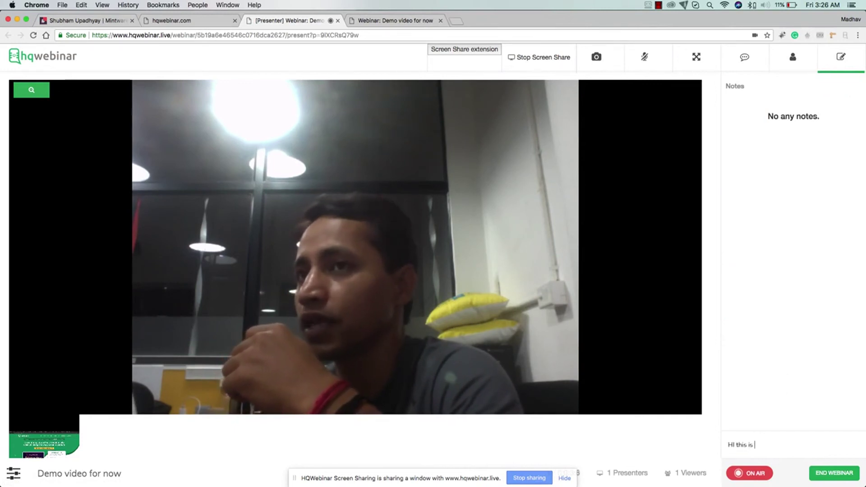
type("now")
key("BackSpace")
type("te")
key("Return")
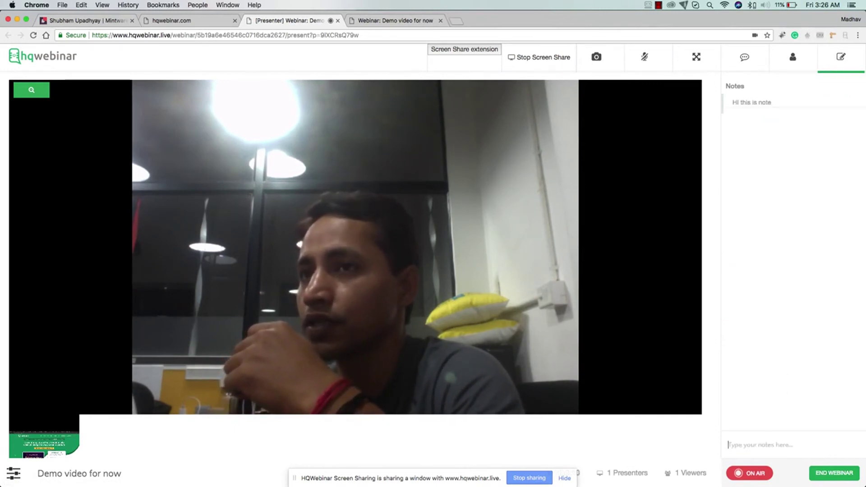
Add two more test notes of random text and go back to the live chat.
type("sdsdsdfsdfs")
key("Return")
type("fs")
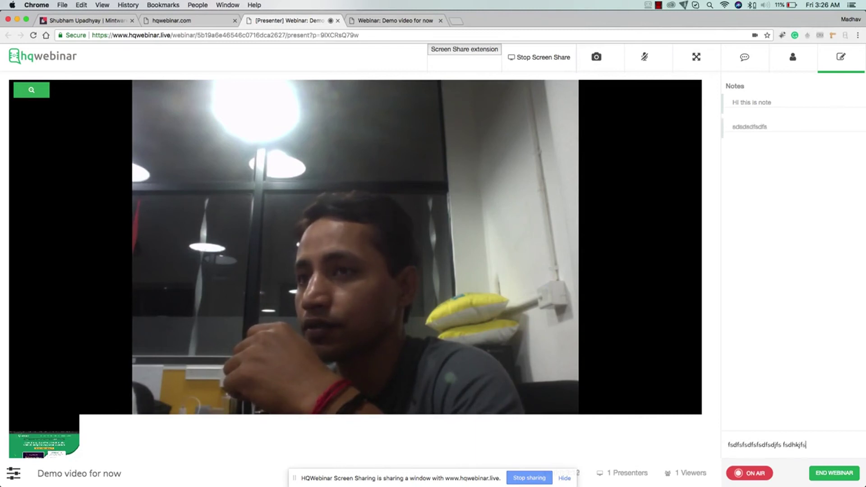
type("dfsfsdfsfsdfs fsdhkjfsf sdkjfhsjkf fhsdssfkjhsdfs fsdjkhfsjk fsufhsd fjksdhfjksd hfskd")
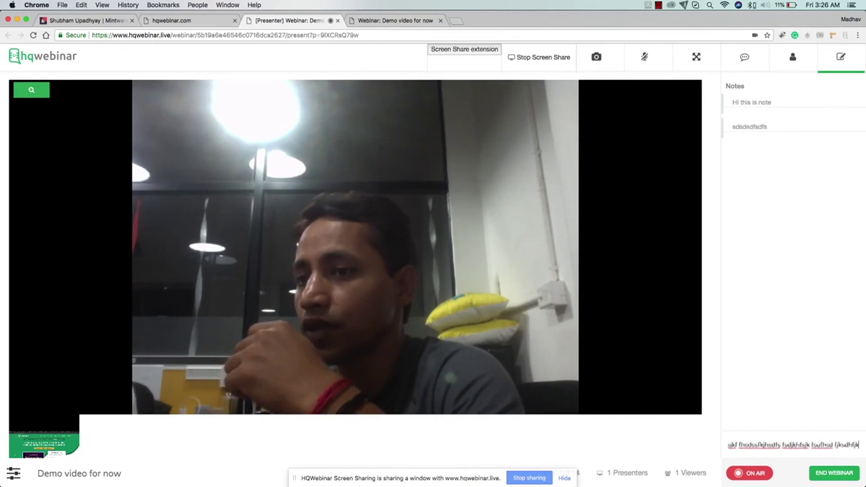
key("Return")
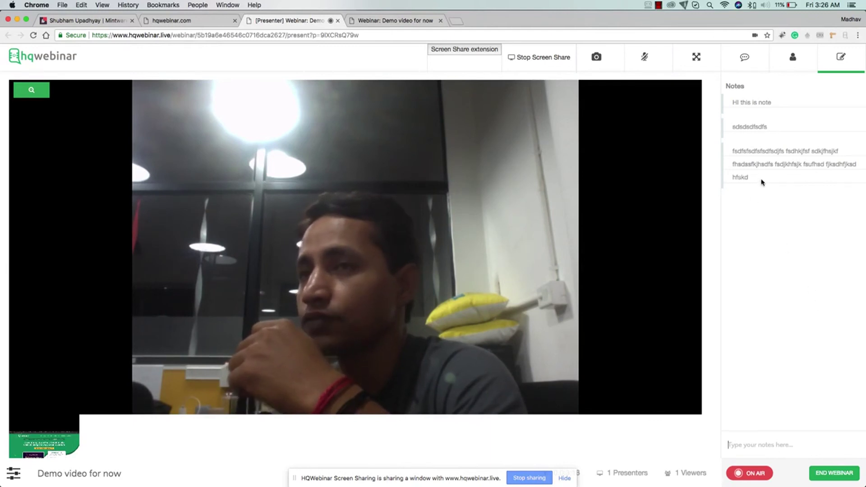
left_click(745, 57)
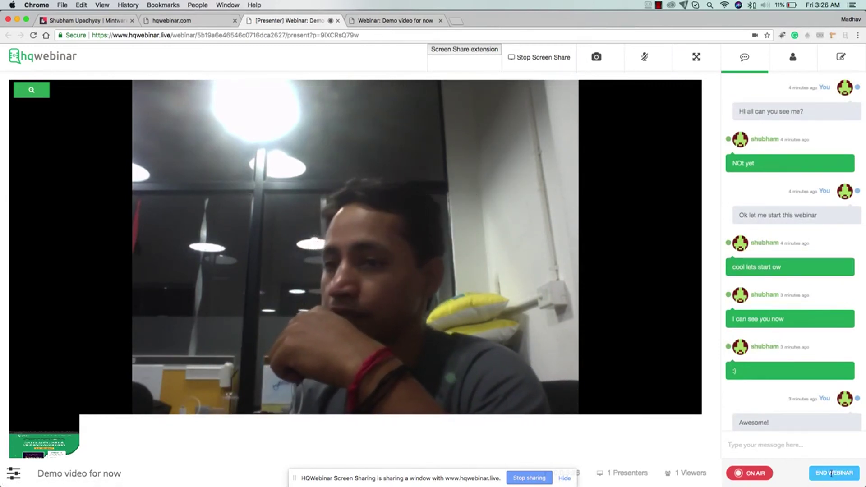
End the webinar, confirm stopping it, and check that the presenter page now shows offline.
left_click(832, 474)
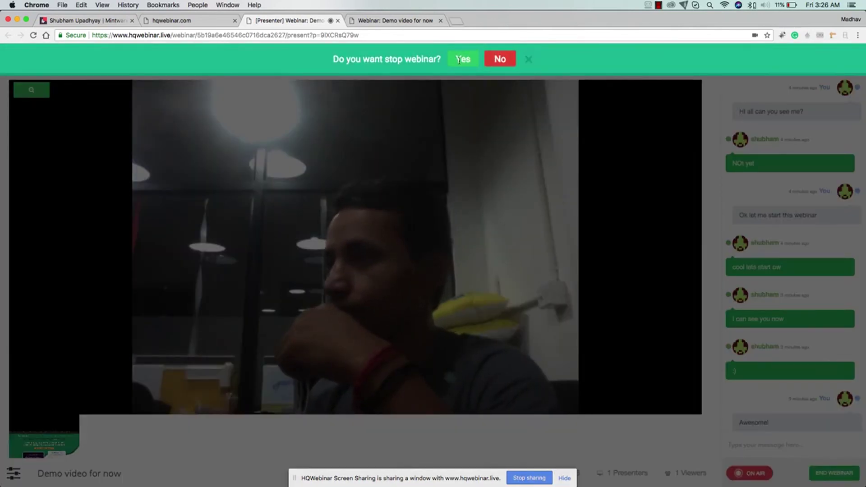
left_click(463, 60)
left_click(376, 21)
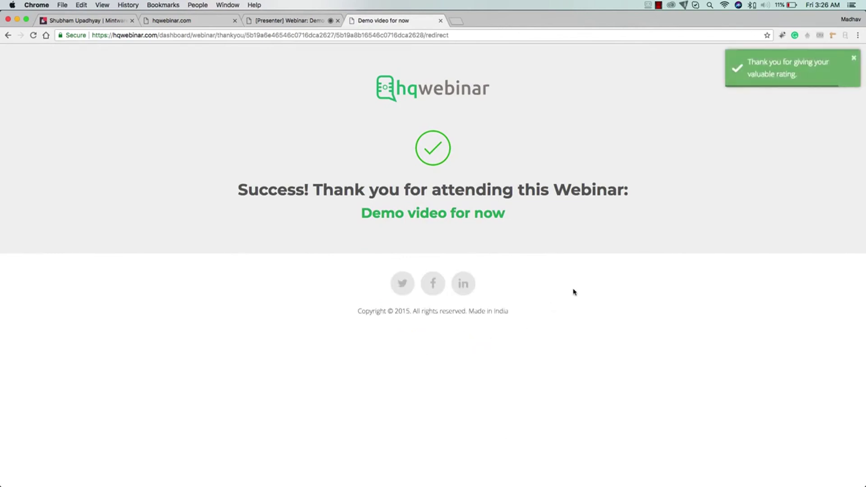
left_click(305, 22)
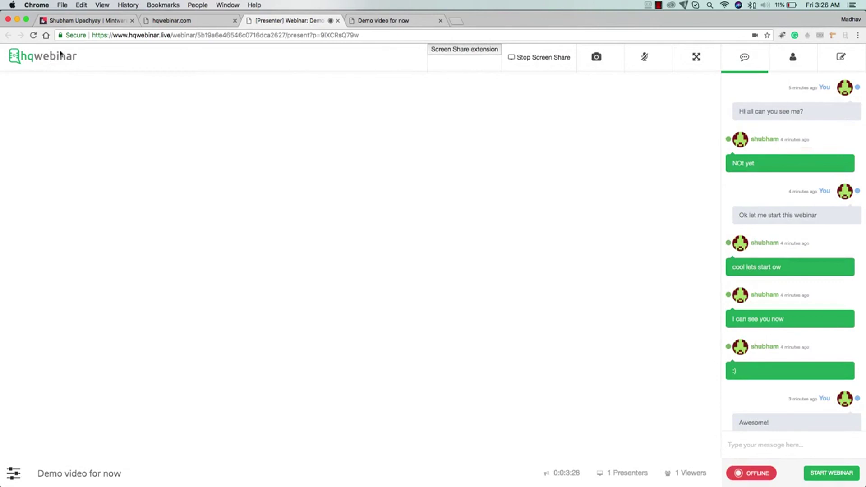
Check Past Webinars and the demo session's single attendee, then return to My Webinars.
left_click(60, 54)
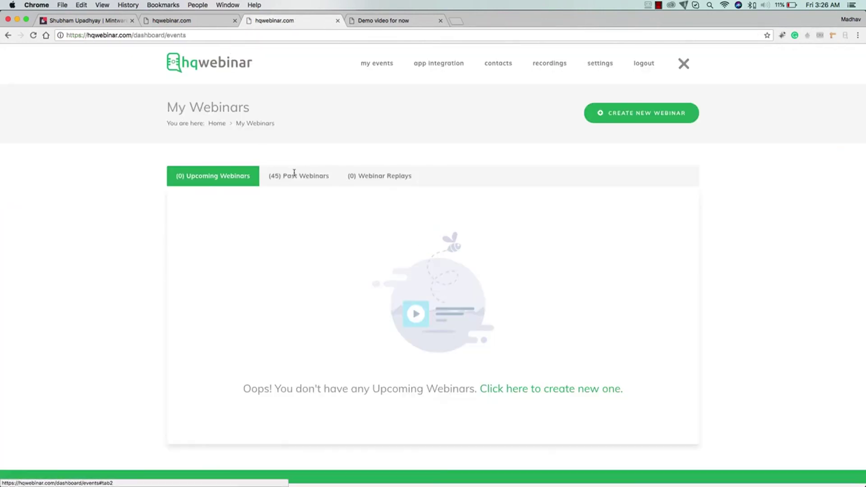
left_click(294, 175)
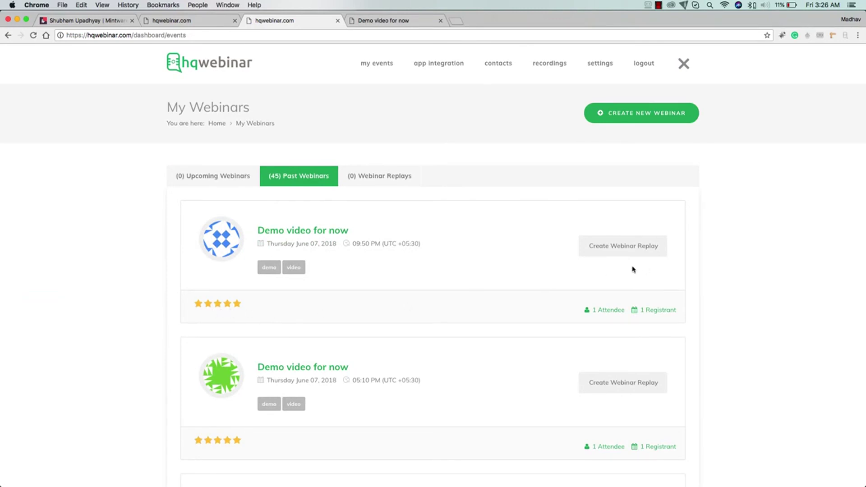
left_click(615, 312)
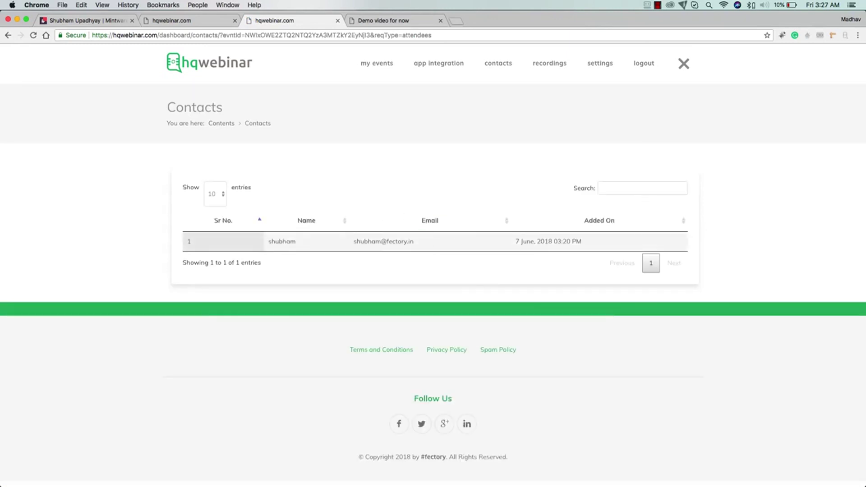
left_click(223, 63)
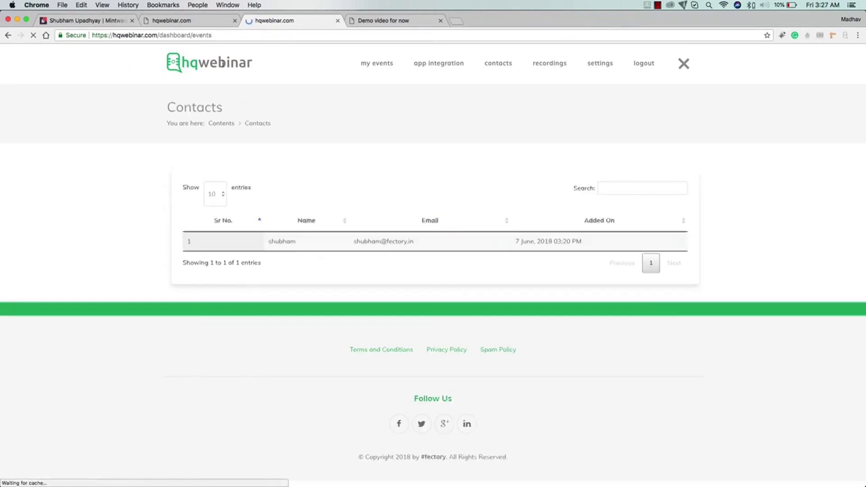